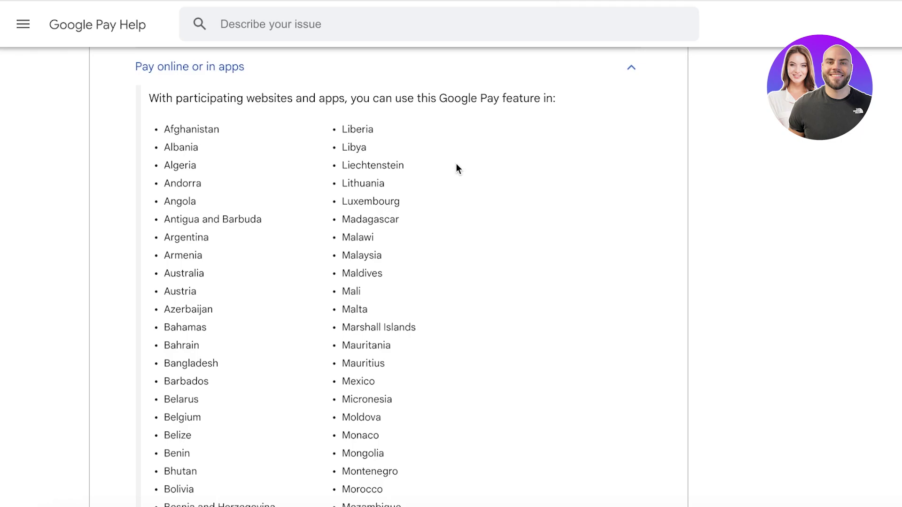
Examine the list of countries where Google Pay can be used to pay online or in apps.
scroll(456, 169, down, 9)
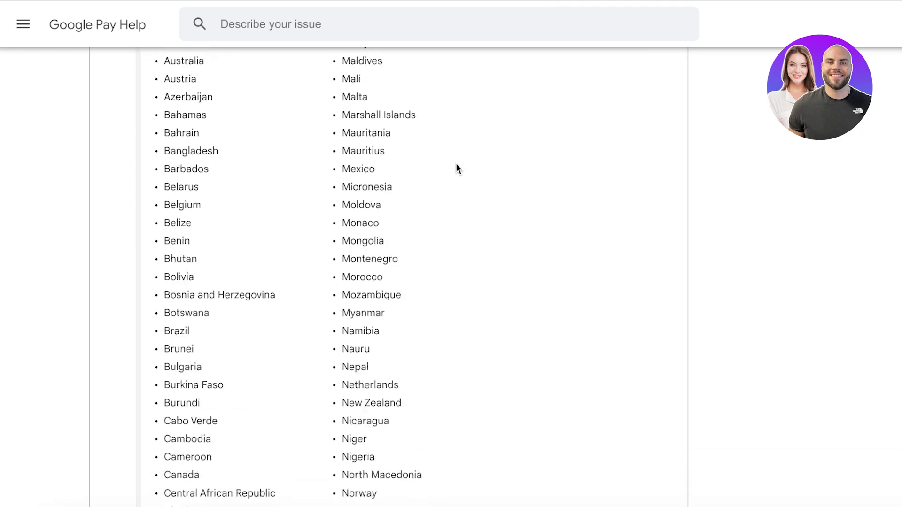
scroll(455, 180, down, 20)
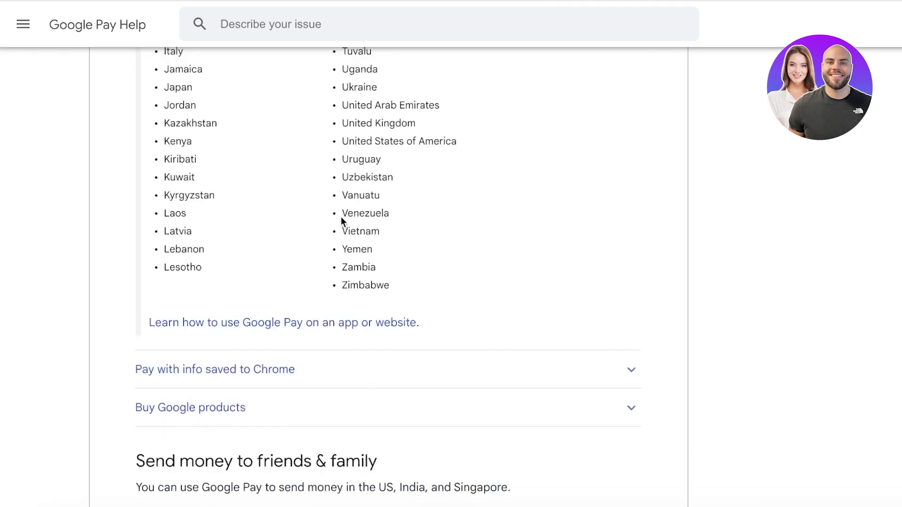
scroll(342, 218, up, 20)
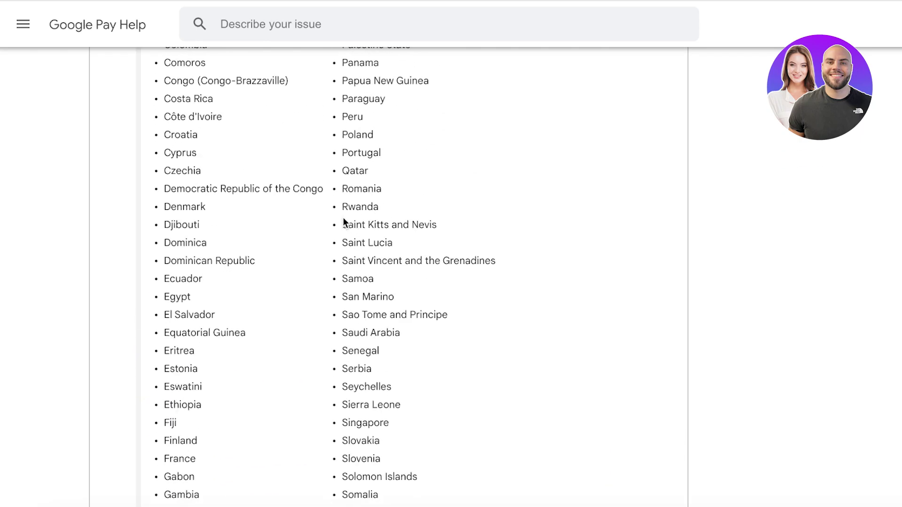
scroll(340, 238, up, 12)
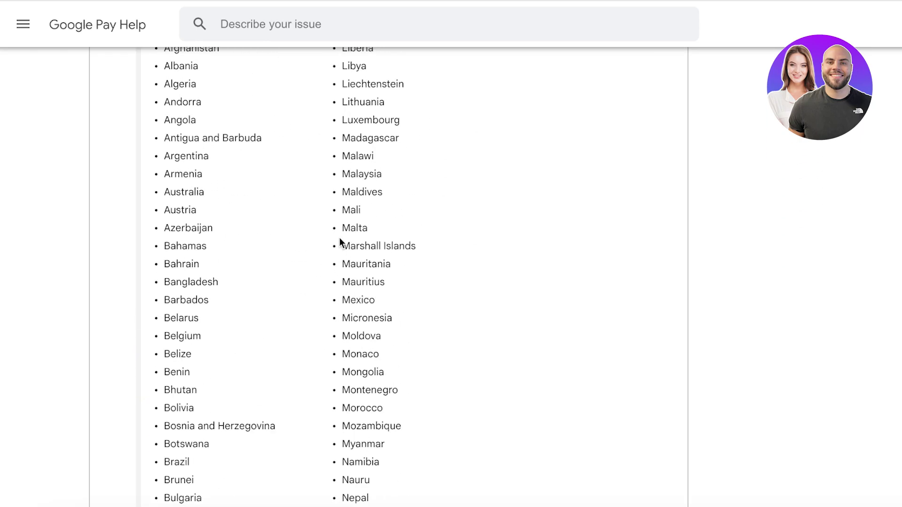
scroll(179, 260, down, 3)
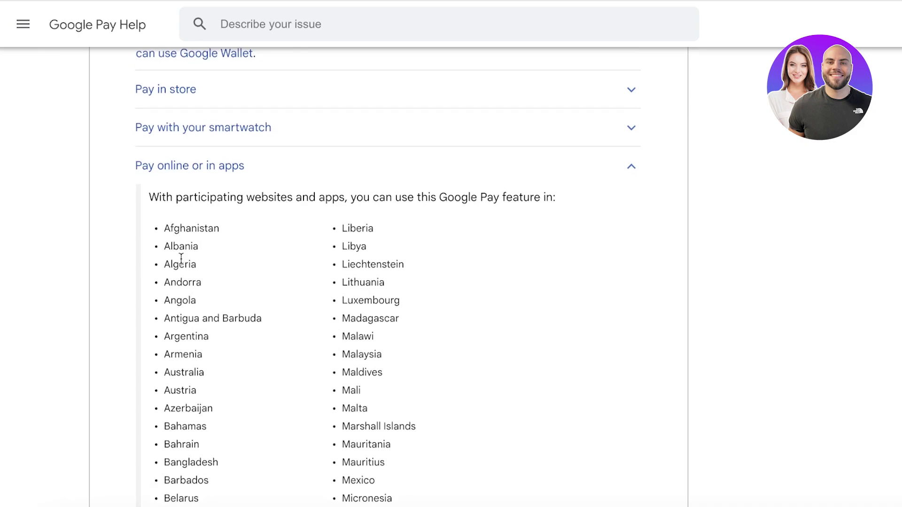
scroll(181, 260, up, 2)
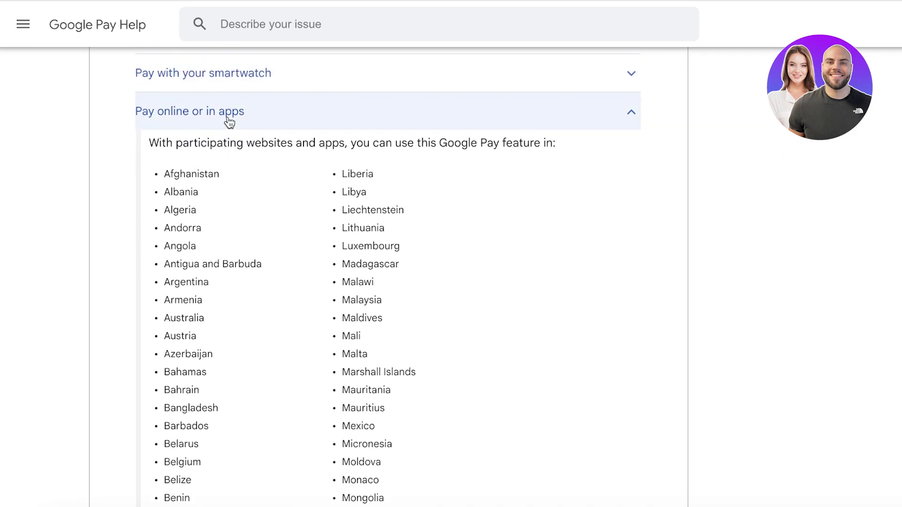
scroll(209, 174, down, 20)
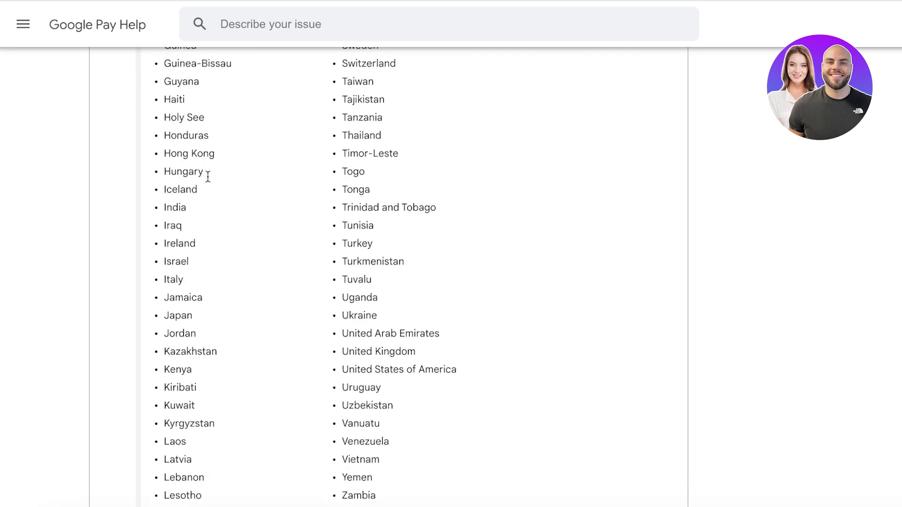
scroll(208, 177, down, 7)
scroll(210, 181, up, 3)
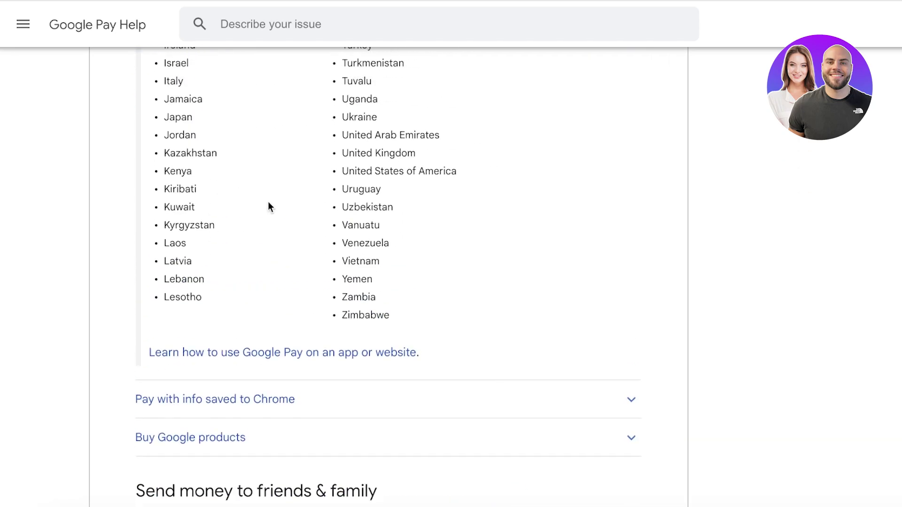
scroll(290, 273, up, 4)
scroll(162, 200, up, 8)
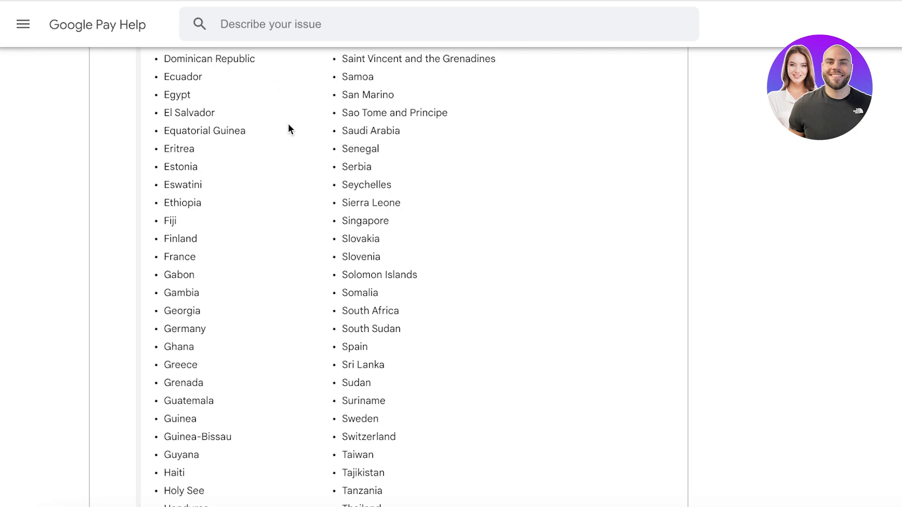
scroll(297, 132, up, 4)
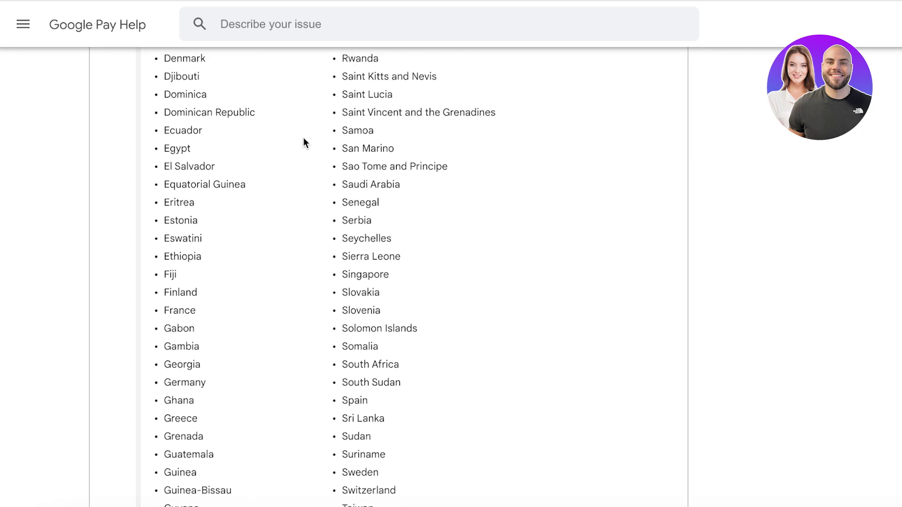
scroll(294, 139, up, 8)
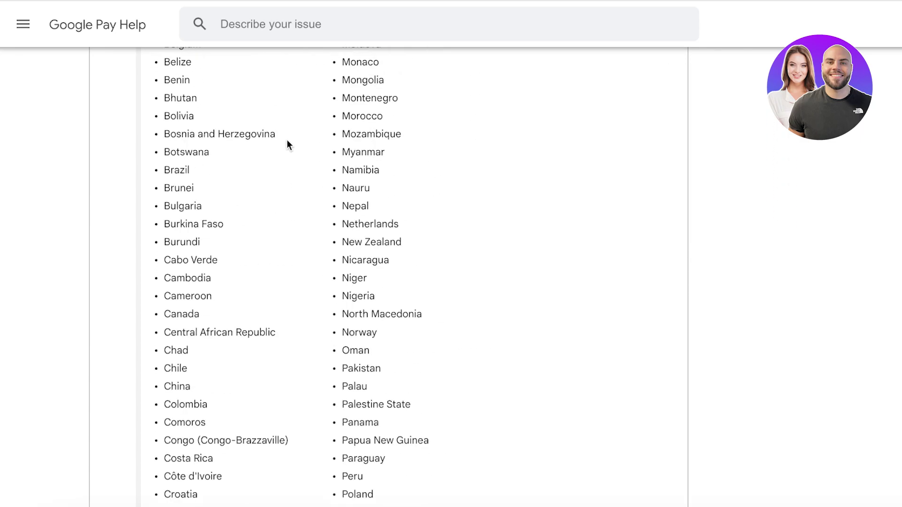
scroll(265, 136, up, 7)
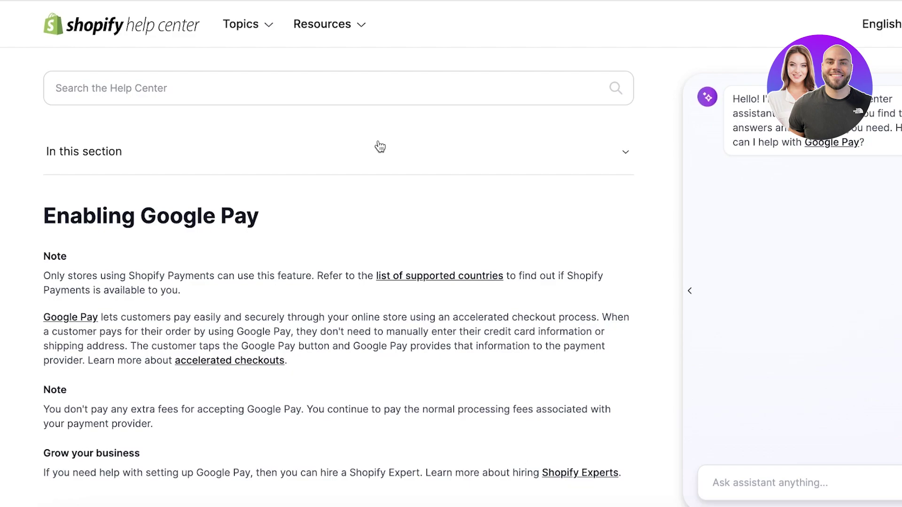
Review the Google Pay requirements on the Shopify help page and expand the Desktop and iPhone activation instructions.
scroll(381, 143, down, 6)
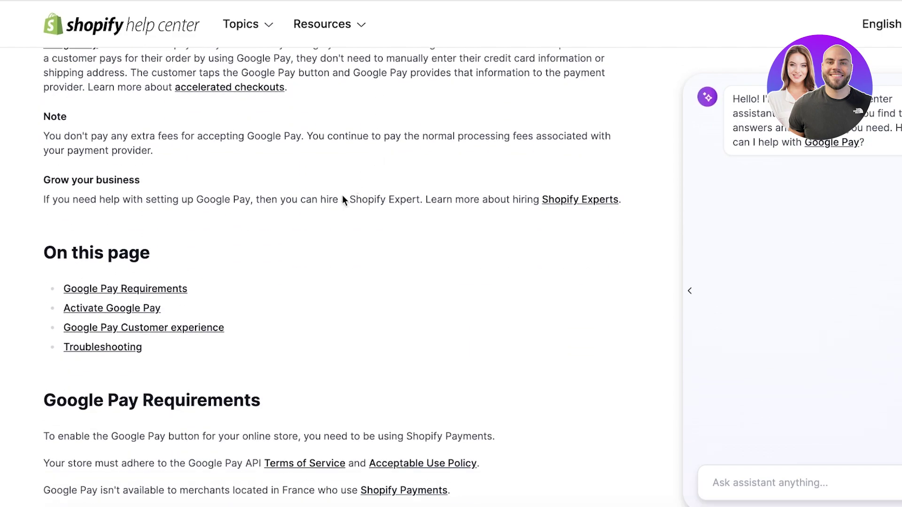
click(178, 292)
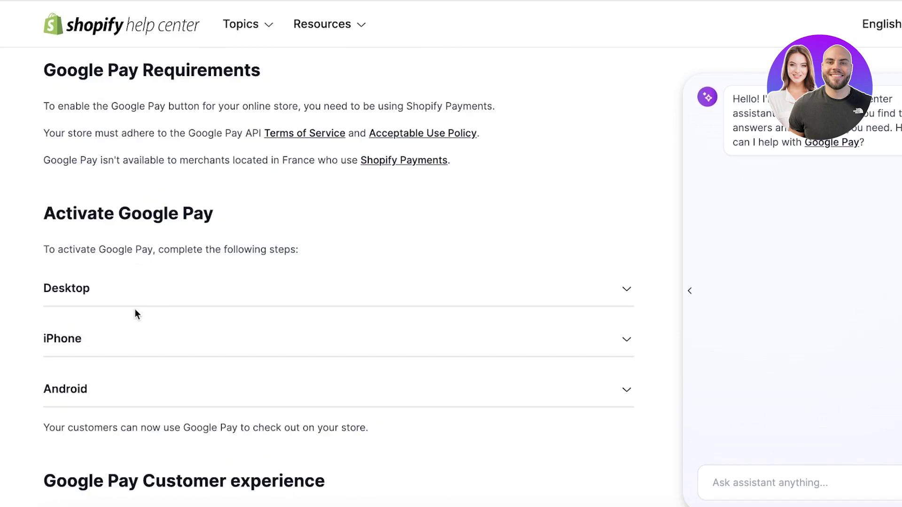
click(141, 293)
scroll(150, 332, down, 3)
click(162, 305)
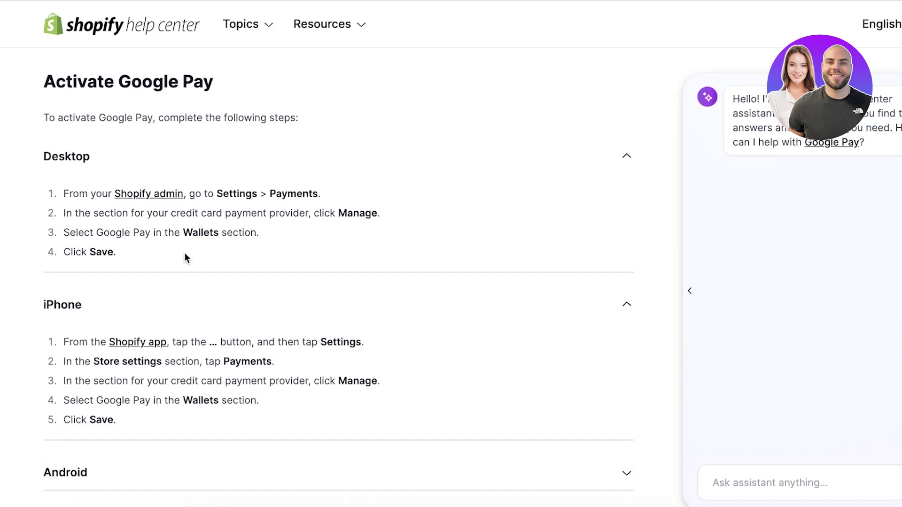
scroll(185, 257, up, 3)
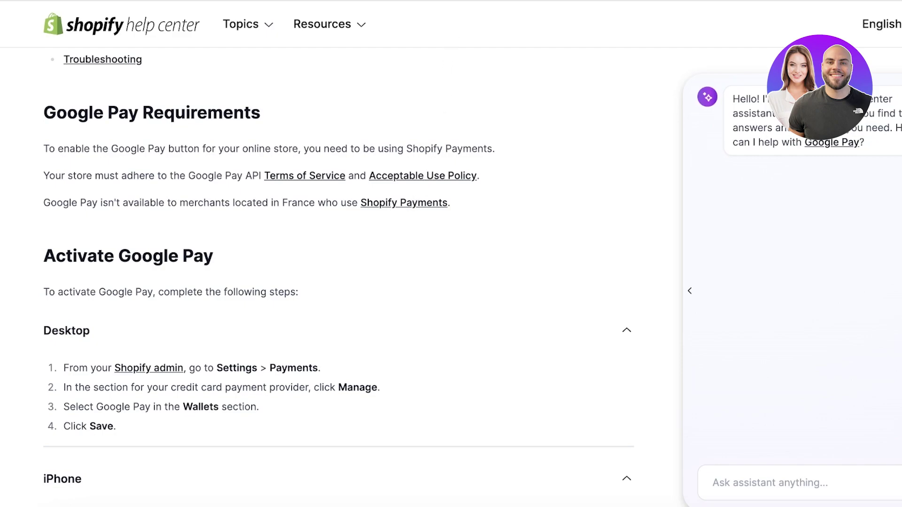
Switch to the Shopify admin and open the store's Payments settings.
click(469, 2)
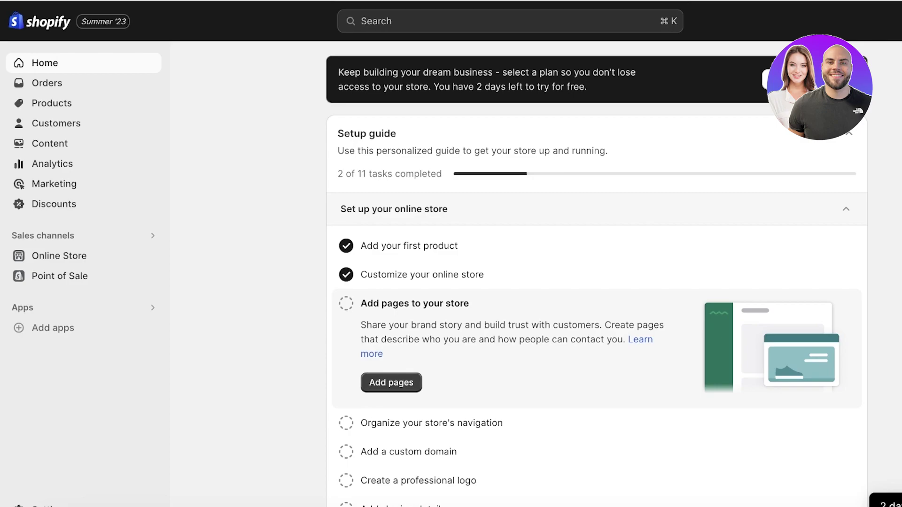
click(50, 505)
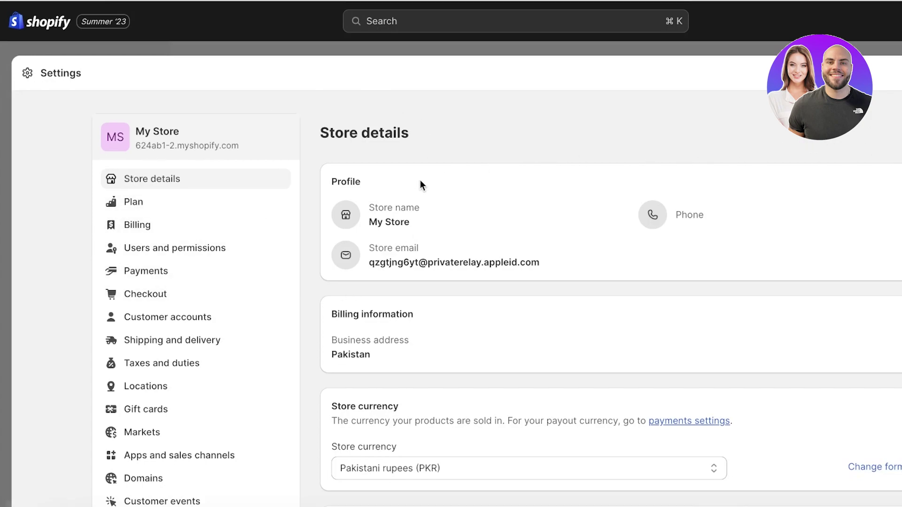
scroll(156, 345, down, 1)
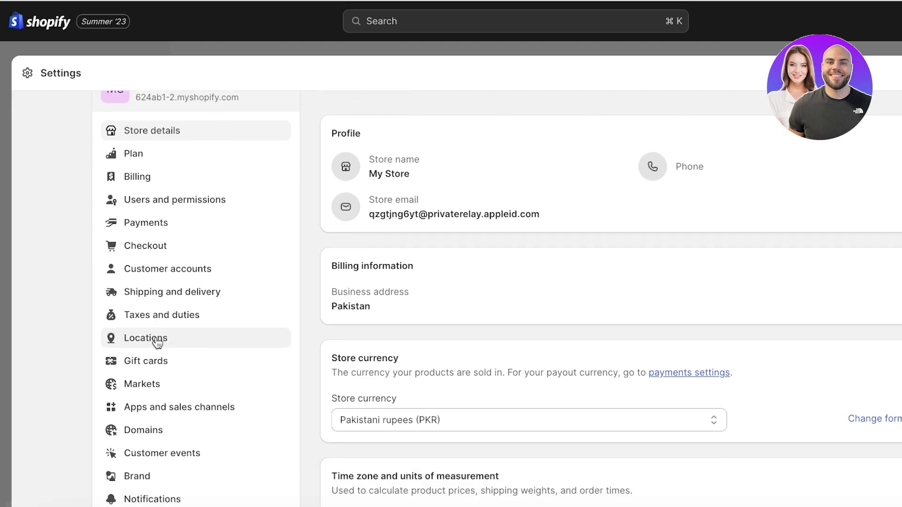
click(136, 229)
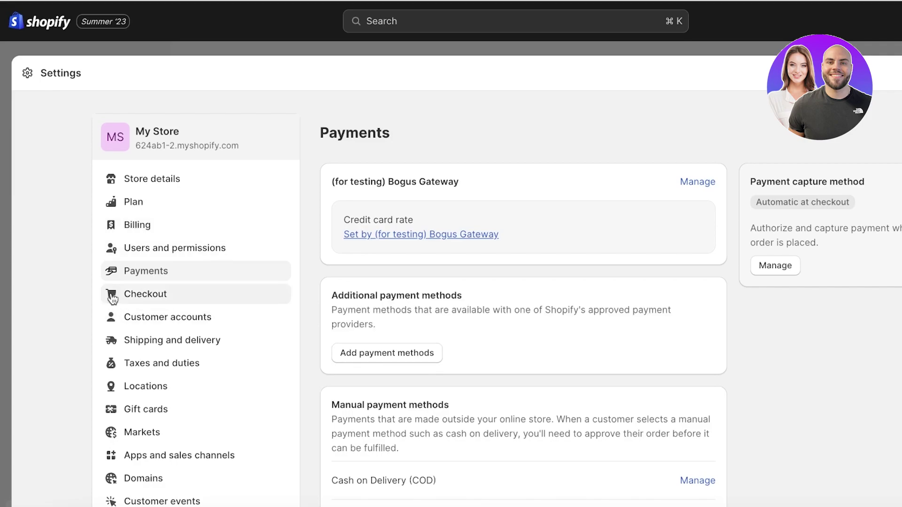
Look through the store's Checkout settings down to the order status, checkout language and checkout rules sections.
click(114, 295)
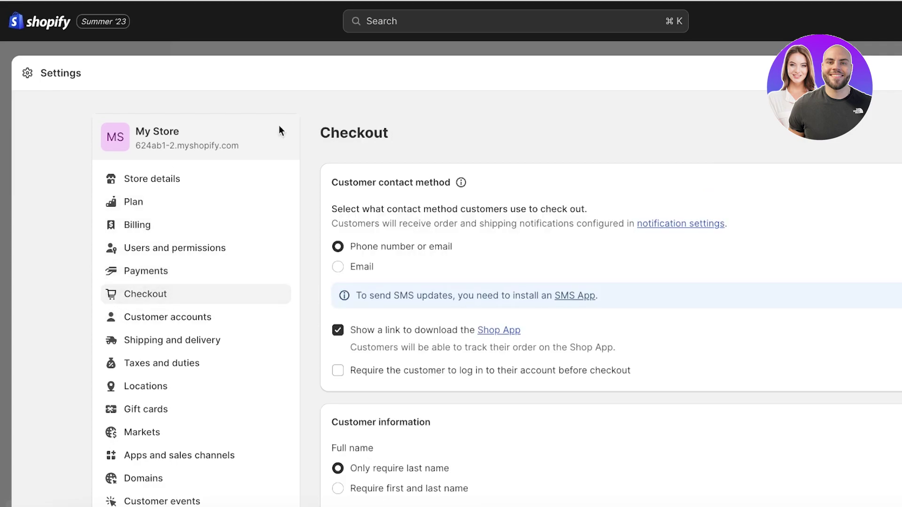
scroll(261, 247, down, 15)
scroll(467, 336, down, 5)
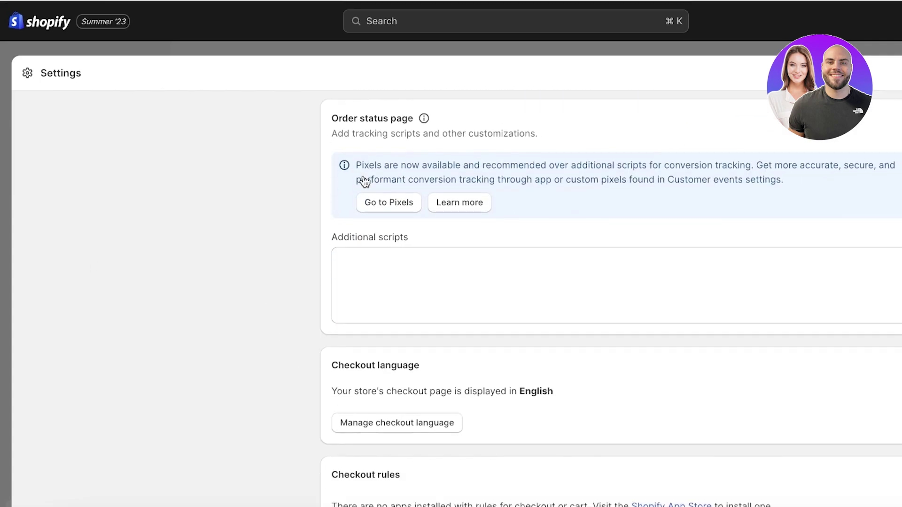
scroll(235, 255, up, 20)
Return to the Payments settings, review the payment sections and start adding an additional payment method.
click(140, 272)
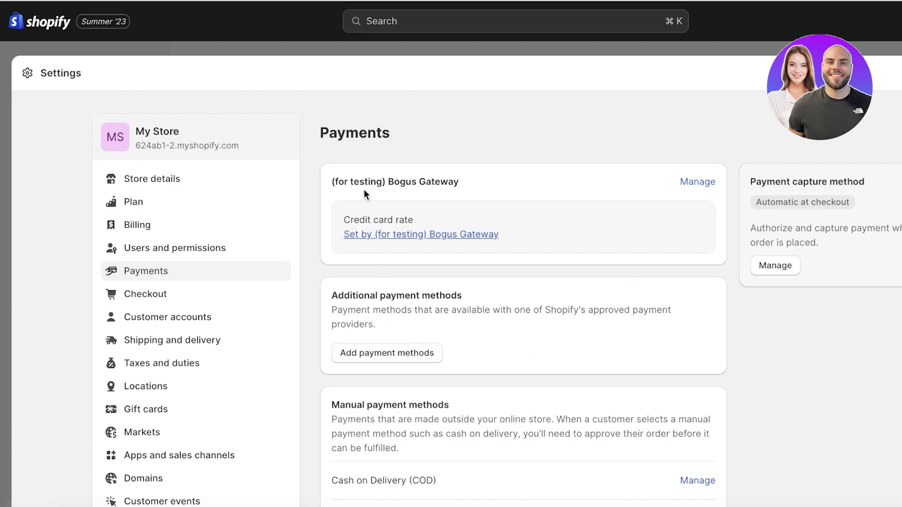
scroll(459, 155, down, 3)
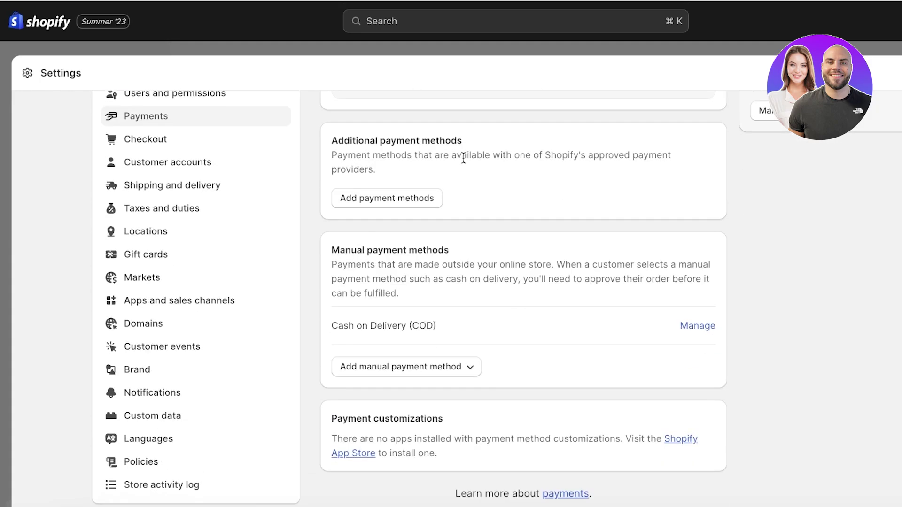
scroll(413, 272, down, 1)
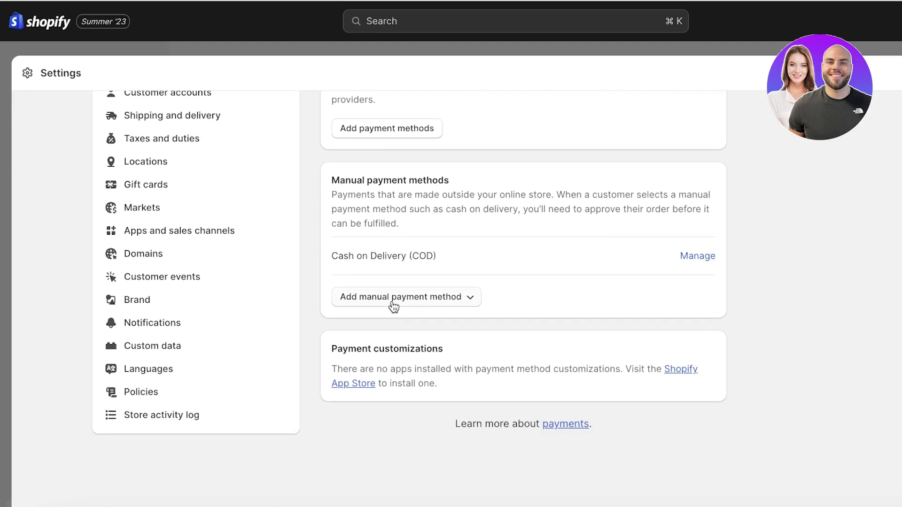
scroll(391, 305, up, 1)
scroll(391, 304, up, 3)
scroll(390, 303, down, 4)
scroll(388, 300, up, 4)
click(367, 354)
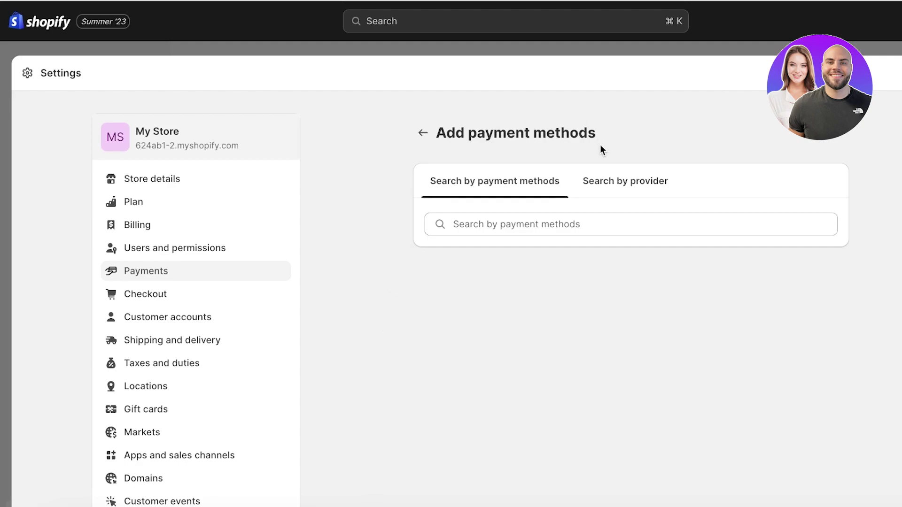
Compare the options offered when searching by payment method and when searching by provider.
click(540, 227)
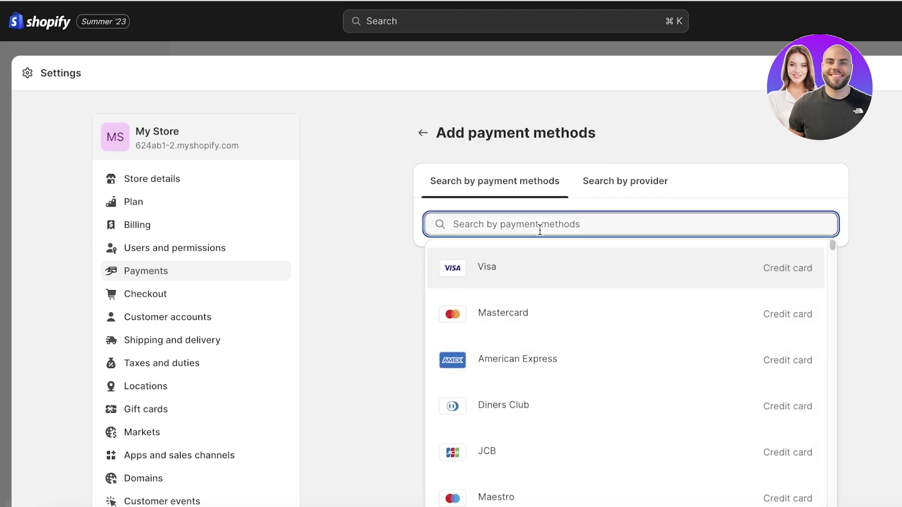
click(615, 186)
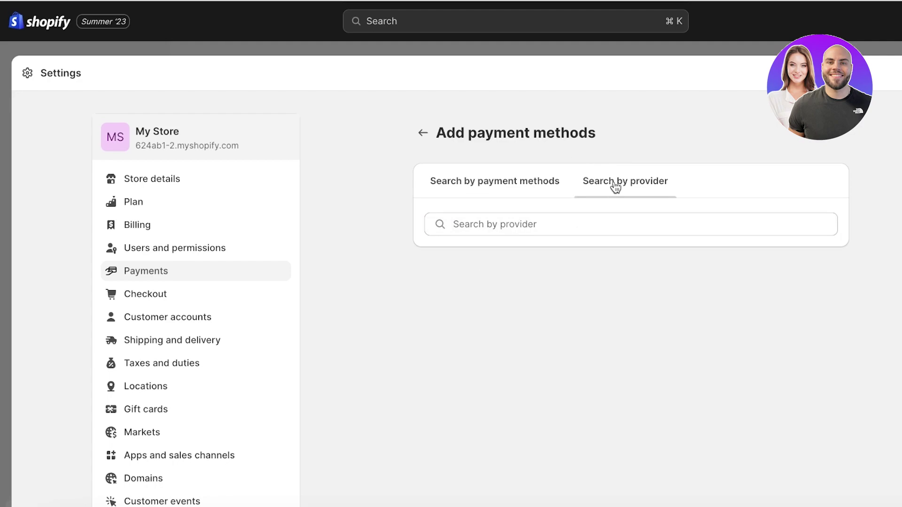
click(527, 222)
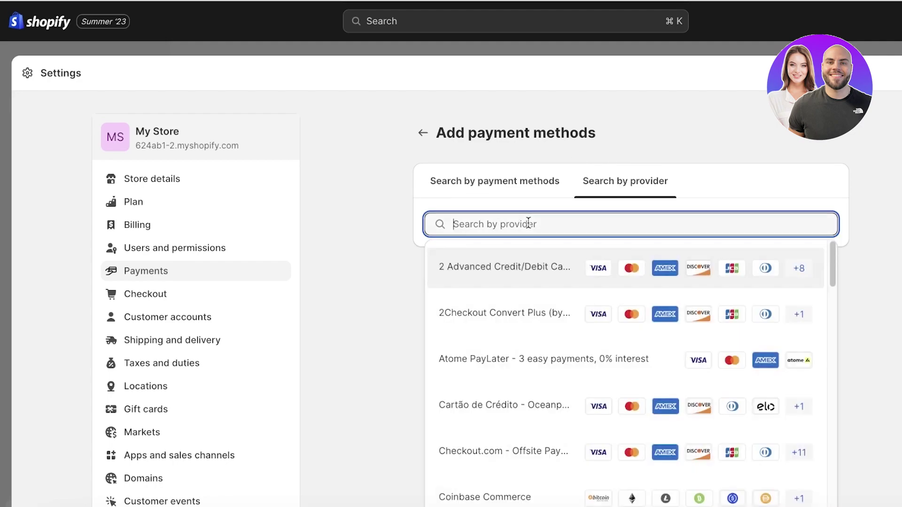
click(515, 193)
click(497, 234)
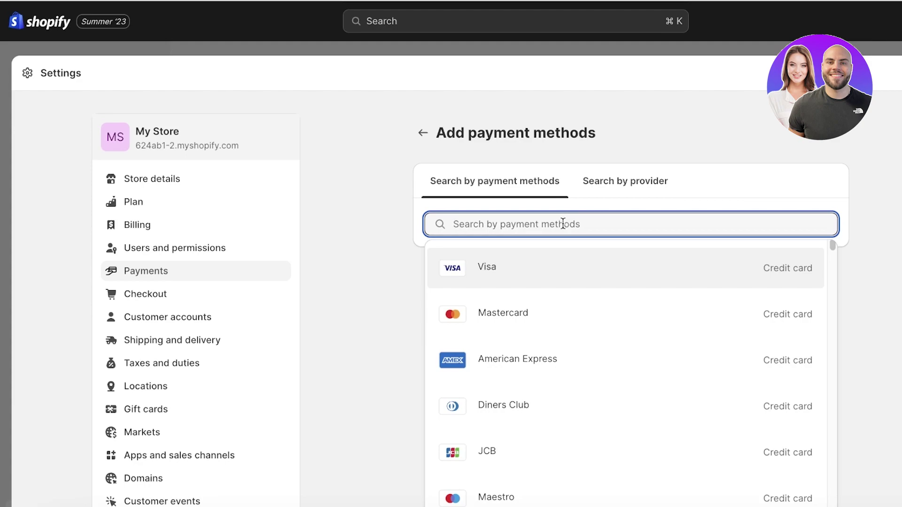
click(607, 193)
click(601, 216)
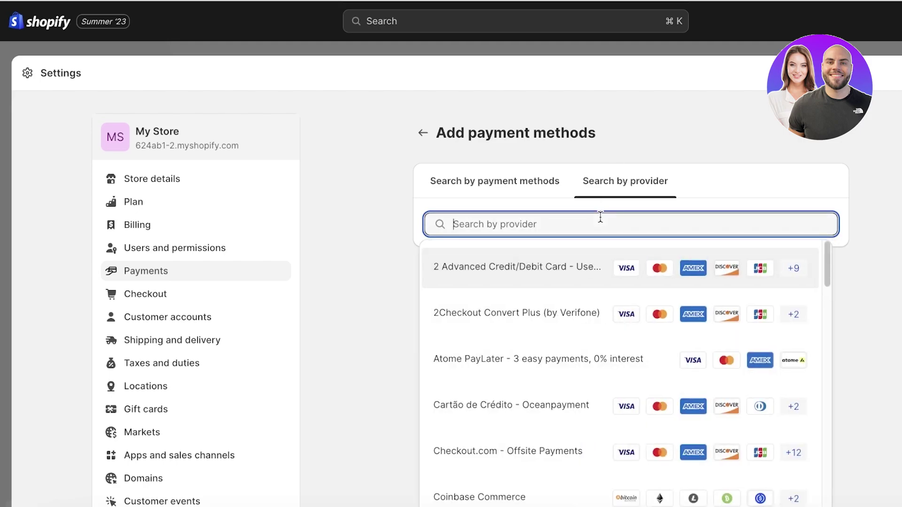
Search the available payment methods for "pay" and look through the matching entries.
click(490, 194)
click(496, 219)
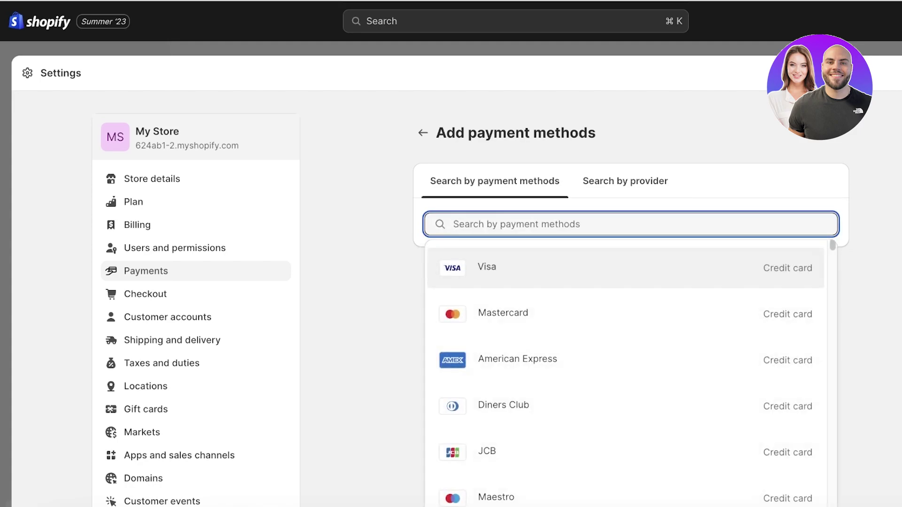
text(pay)
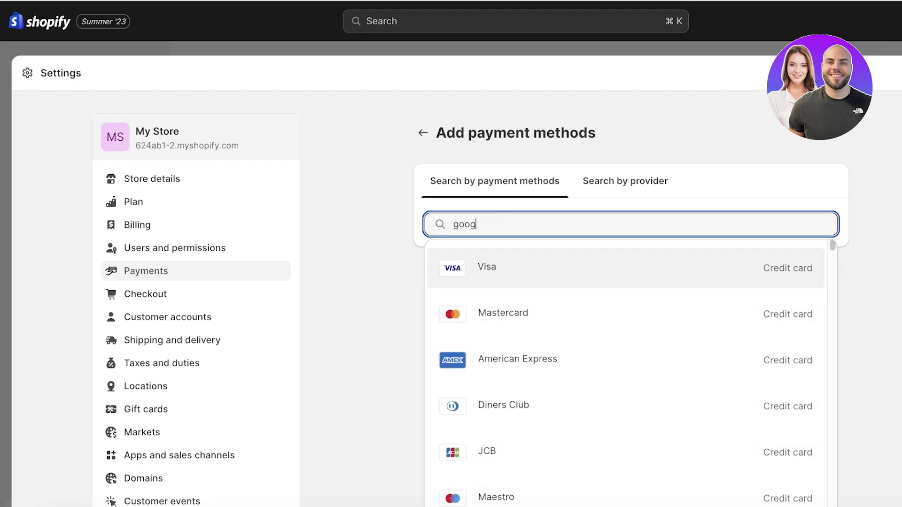
scroll(528, 344, down, 10)
scroll(528, 340, down, 8)
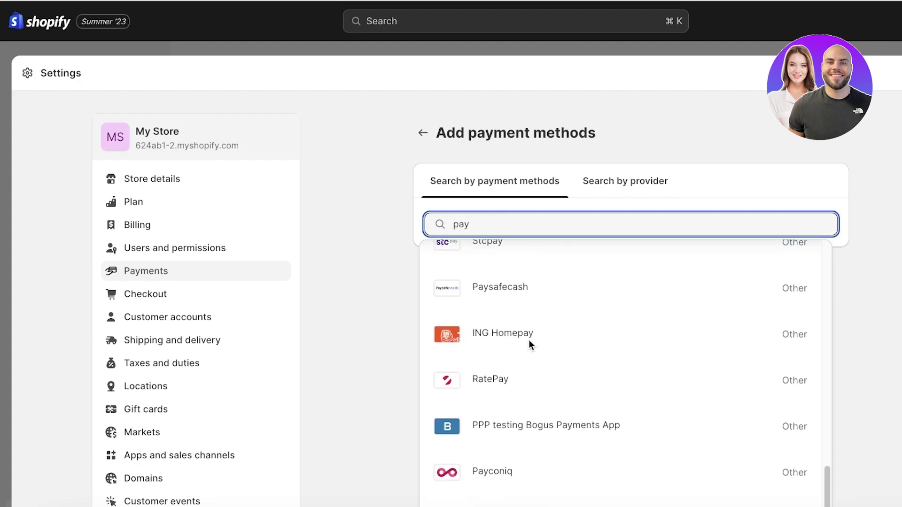
scroll(484, 438, up, 5)
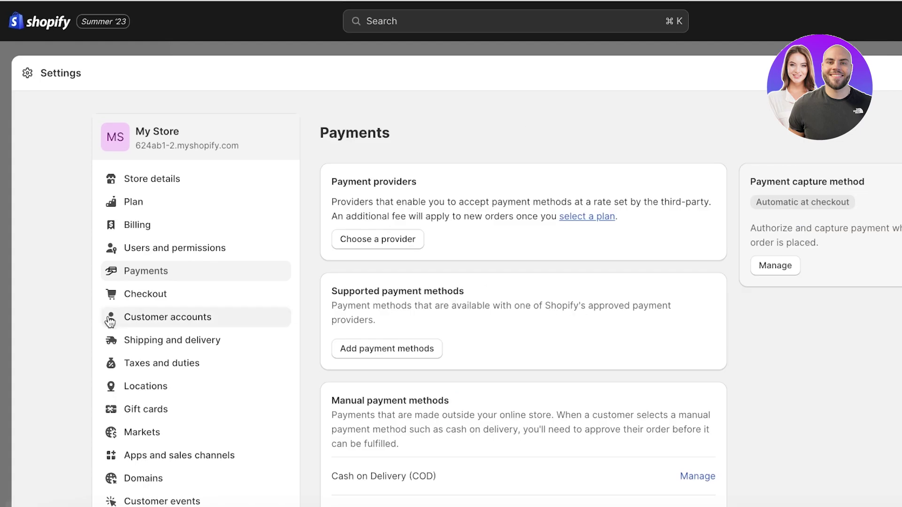
Open the list of third-party payment providers and search it for "g pay".
click(359, 245)
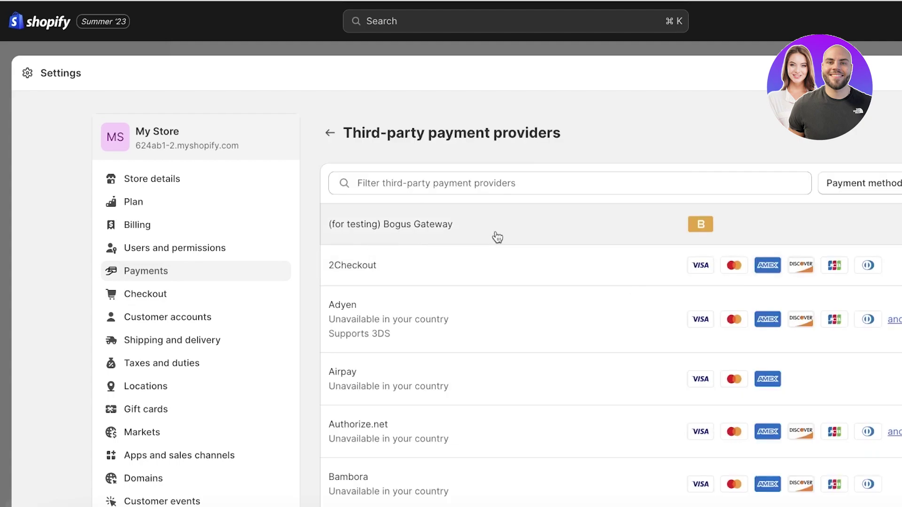
click(759, 173)
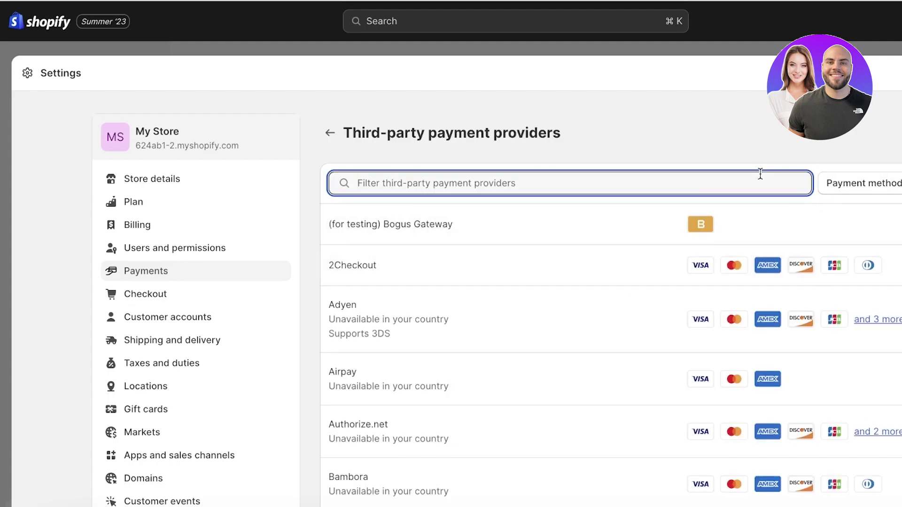
text(g)
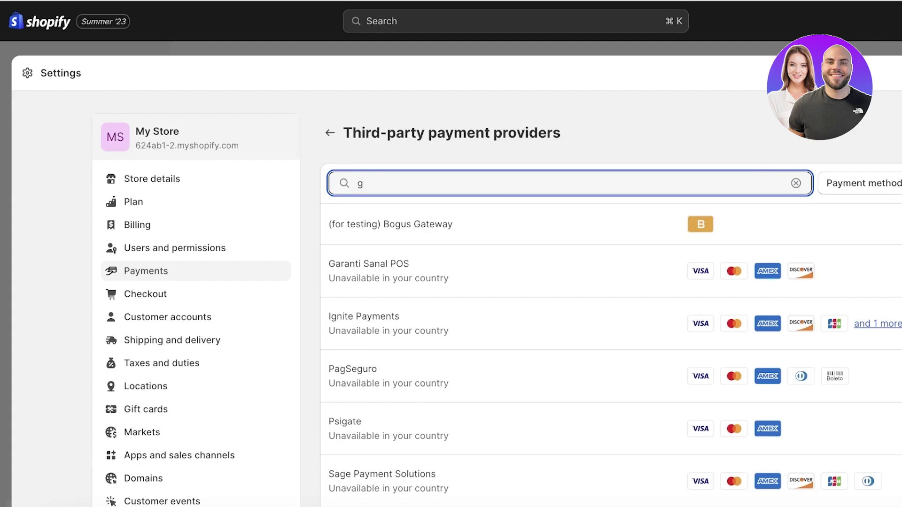
text( pay)
key(BackSpace)
key(BackSpace)
key(BackSpace)
key(BackSpace)
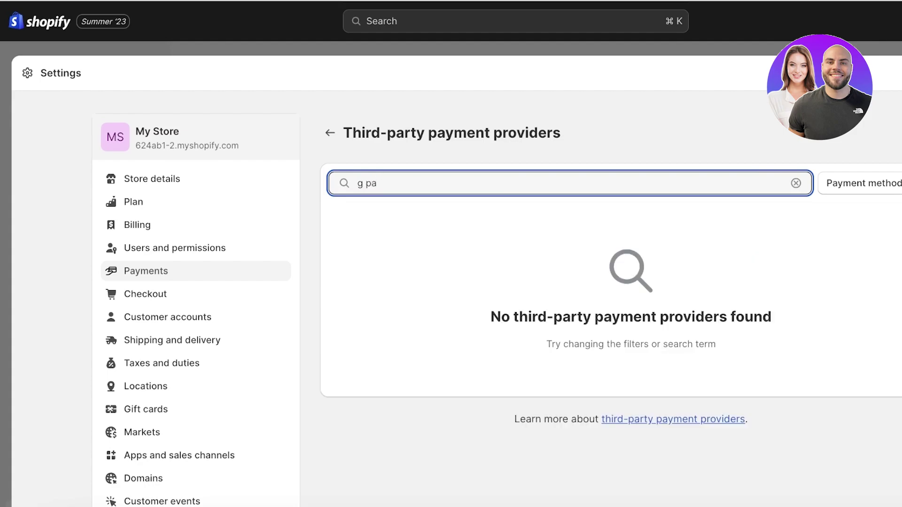
Search the third-party payment providers for "google" and for "shopi".
text(go)
key(BackSpace)
key(BackSpace)
text(oogle)
key(BackSpace)
key(BackSpace)
key(BackSpace)
key(BackSpace)
key(BackSpace)
key(BackSpace)
text(shopify payments)
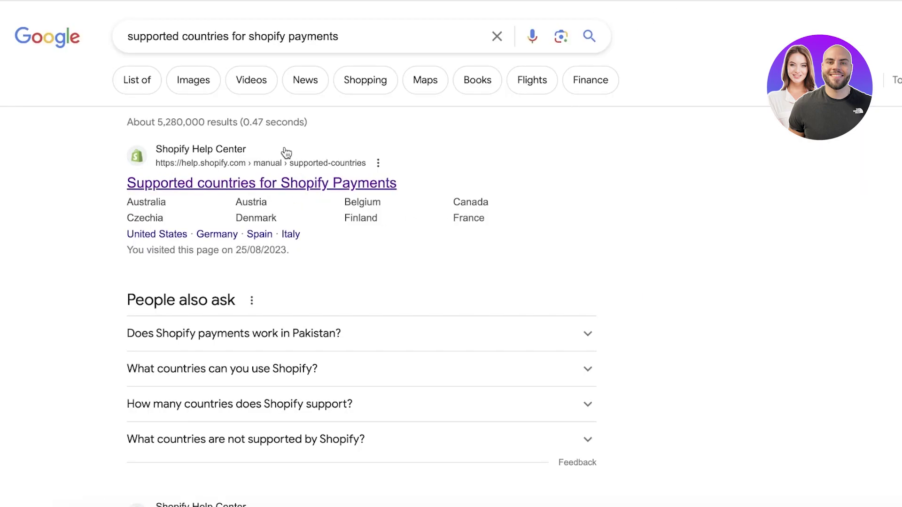
Open the Shopify Help Center page on supported countries for Shopify Payments and review its country list and the linked two-step authentication article.
click(286, 153)
scroll(106, 268, down, 8)
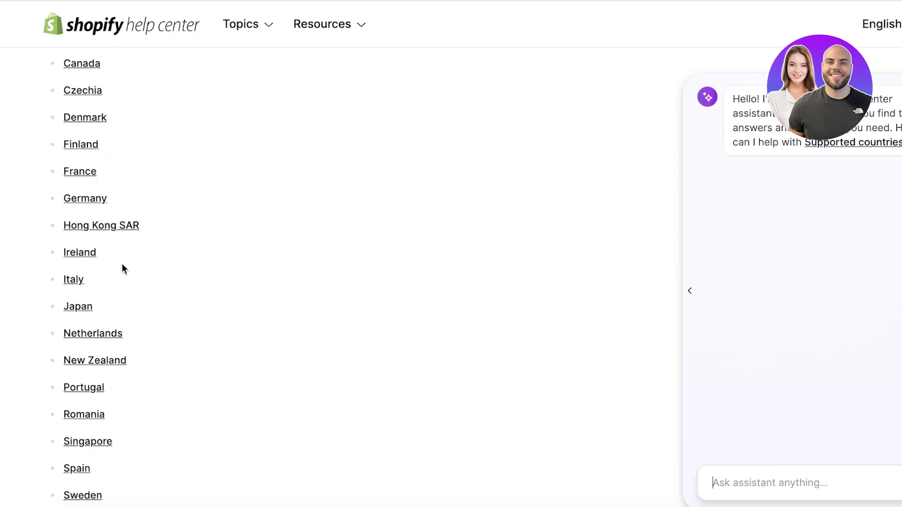
scroll(119, 271, down, 4)
scroll(102, 312, up, 8)
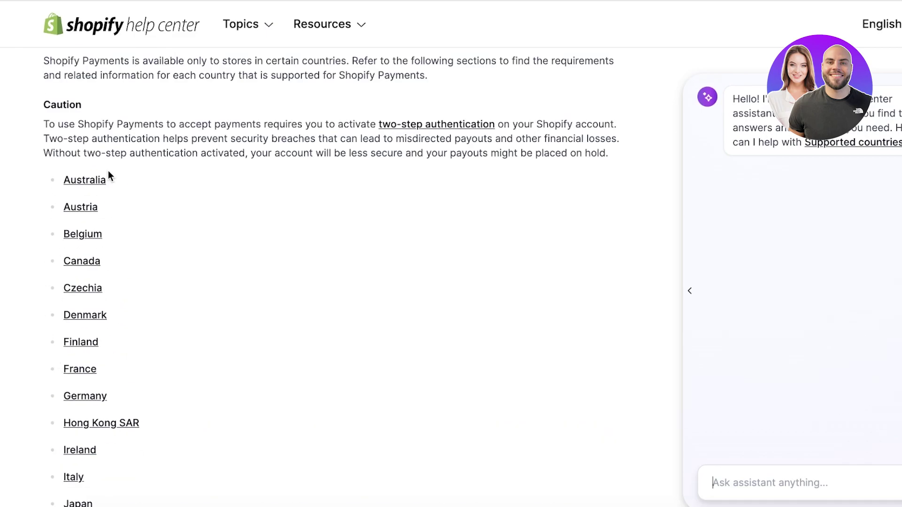
scroll(125, 208, down, 7)
scroll(61, 364, up, 8)
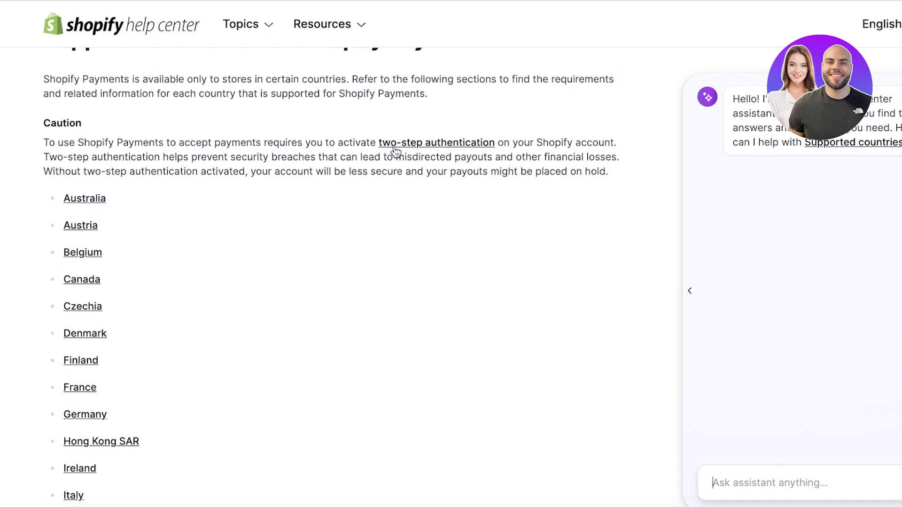
scroll(395, 153, down, 10)
scroll(413, 186, up, 10)
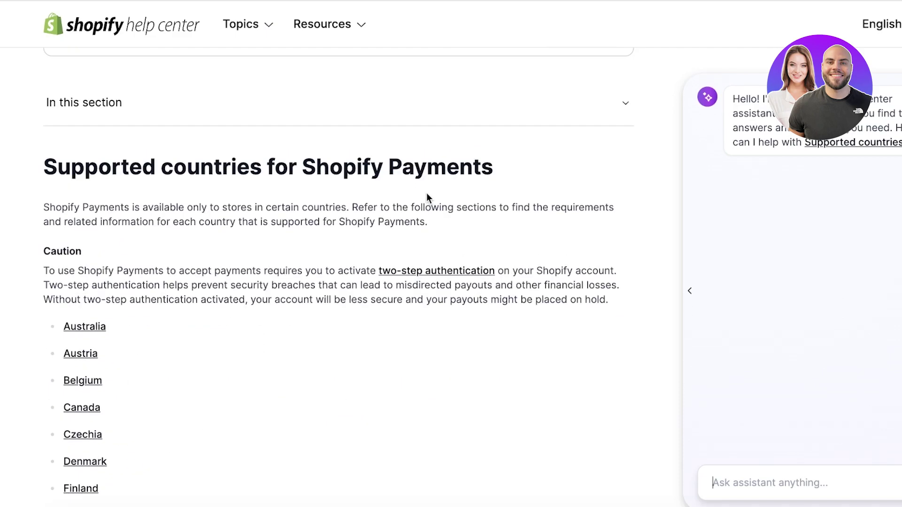
click(454, 271)
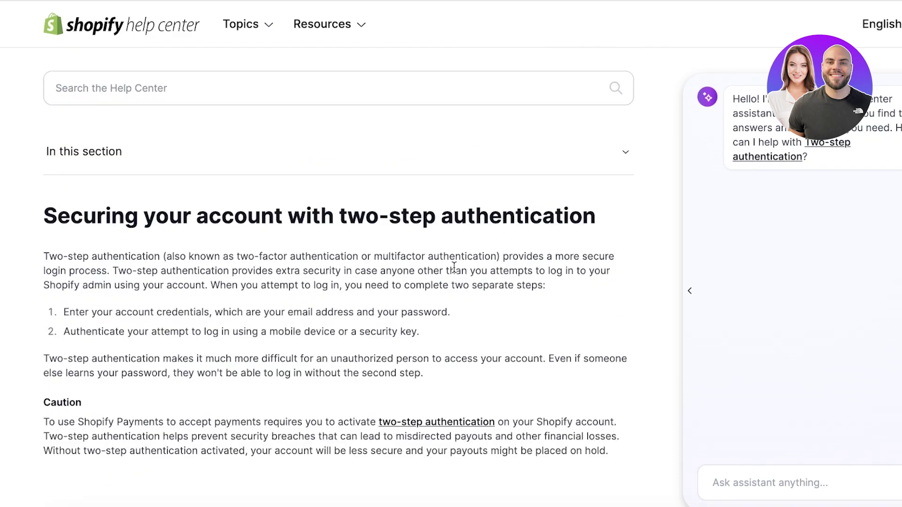
scroll(453, 267, down, 7)
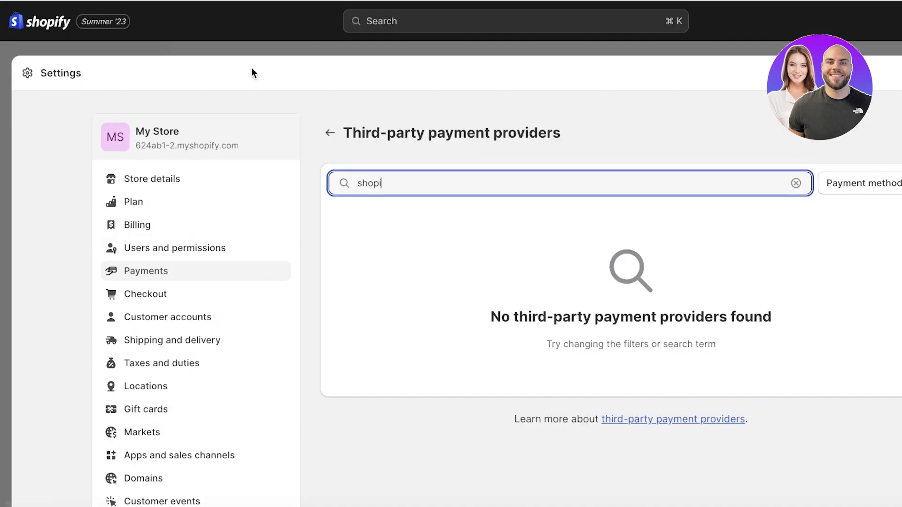
Return to the store settings and review the Store details, including billing information, store currency, time zone and order ID format.
scroll(195, 362, down, 4)
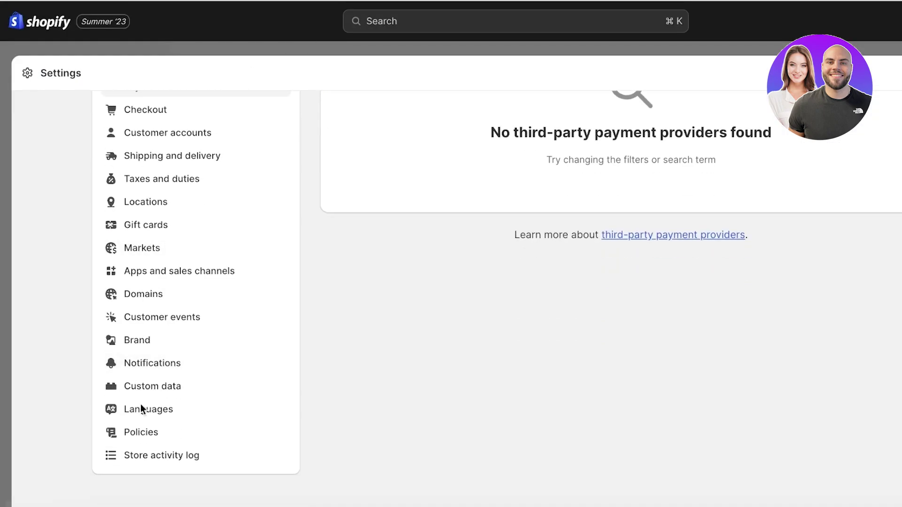
scroll(141, 423, up, 4)
click(160, 178)
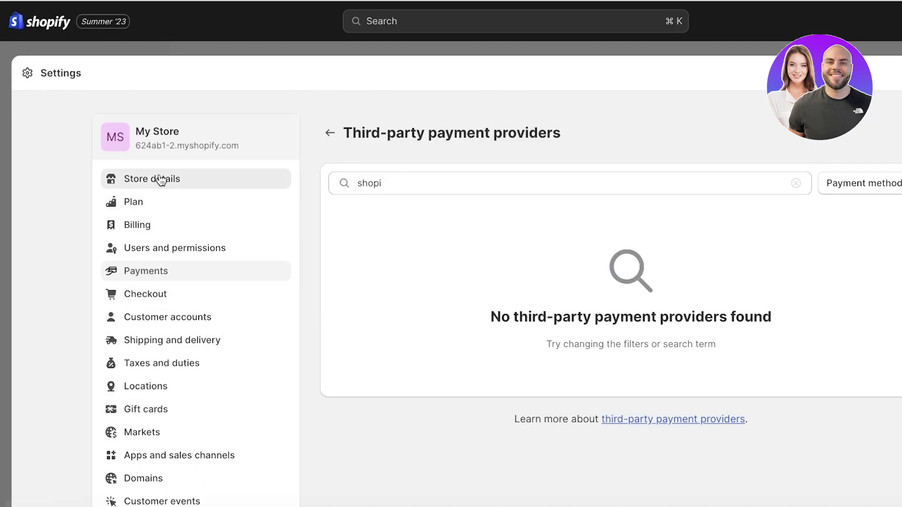
scroll(597, 193, down, 6)
scroll(547, 380, up, 6)
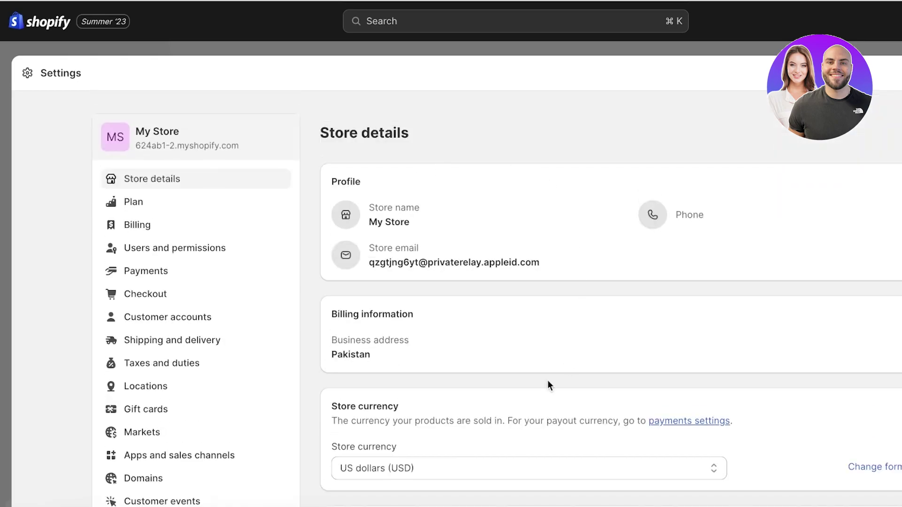
scroll(512, 344, down, 9)
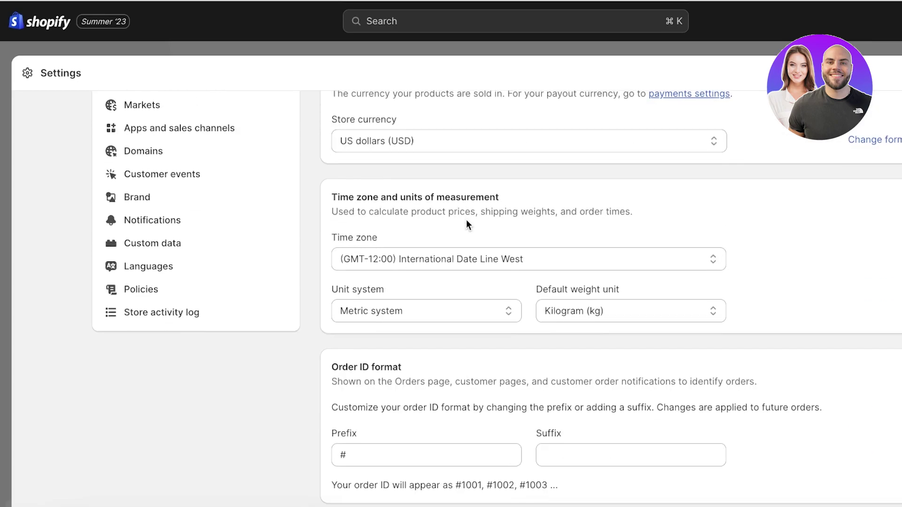
scroll(644, 397, up, 7)
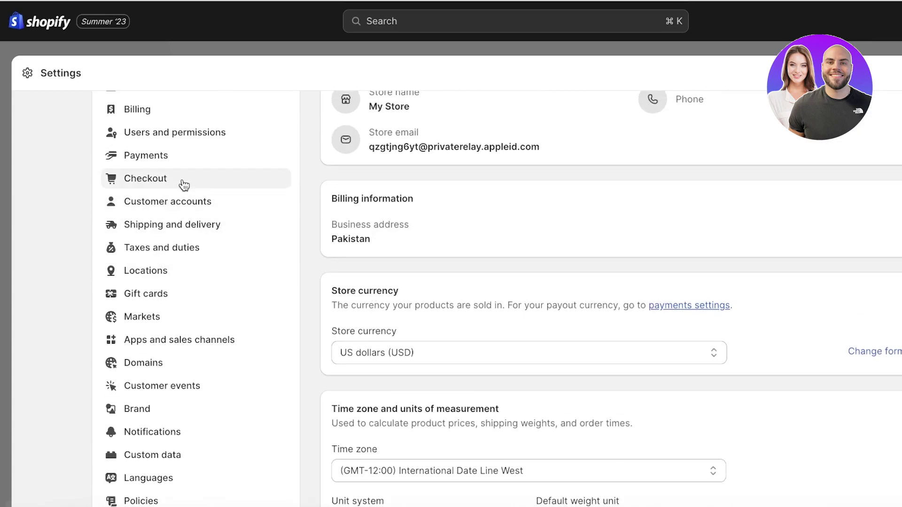
Check the Customer accounts and Plan settings, and follow the plan's payment method update to review the Billing page.
click(179, 200)
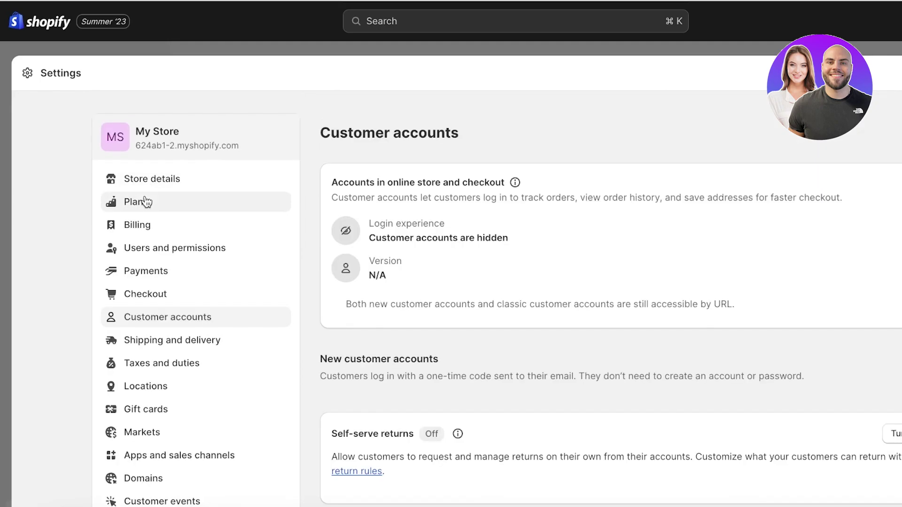
click(146, 201)
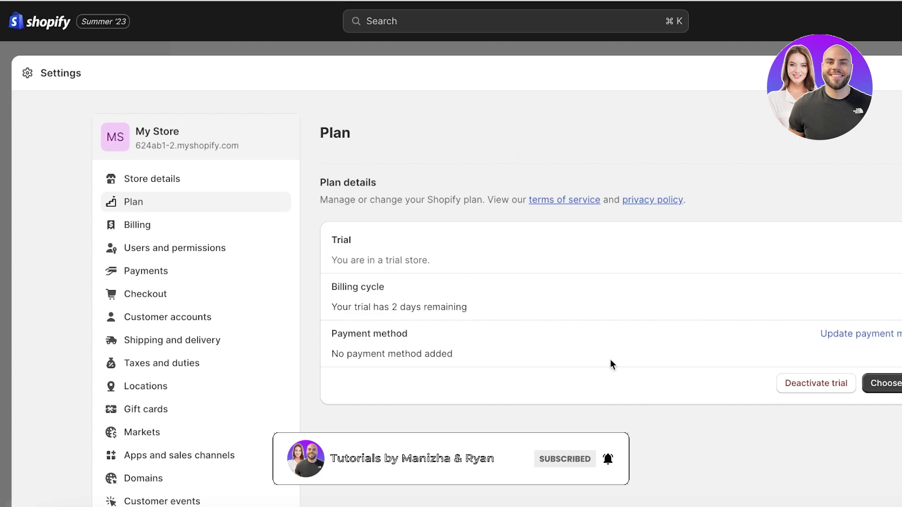
click(877, 336)
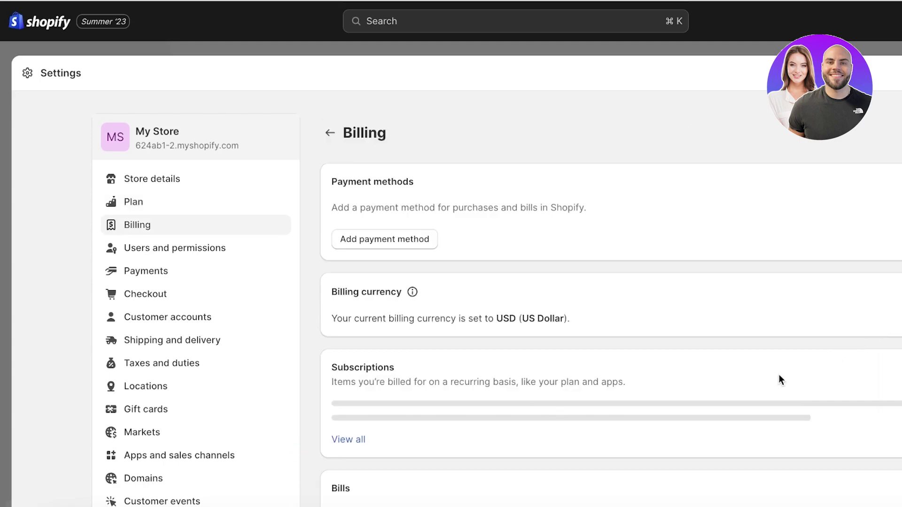
scroll(510, 357, down, 4)
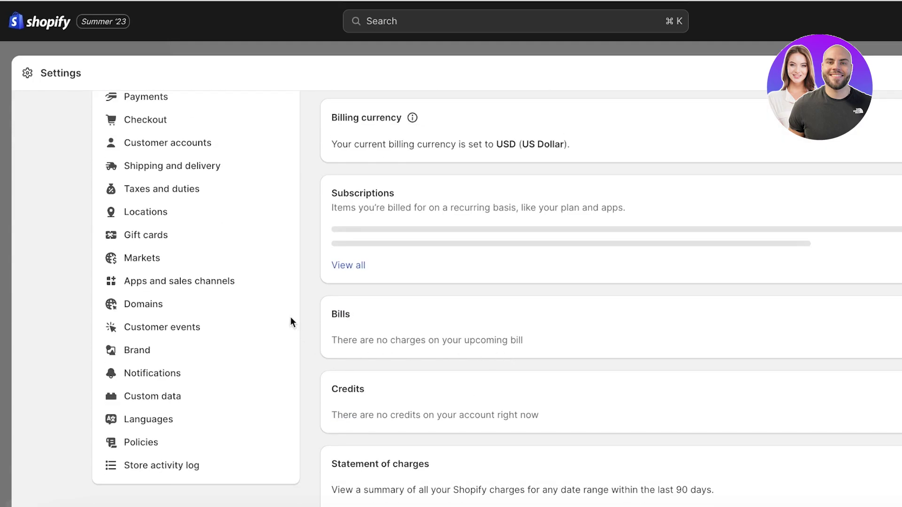
scroll(186, 247, up, 3)
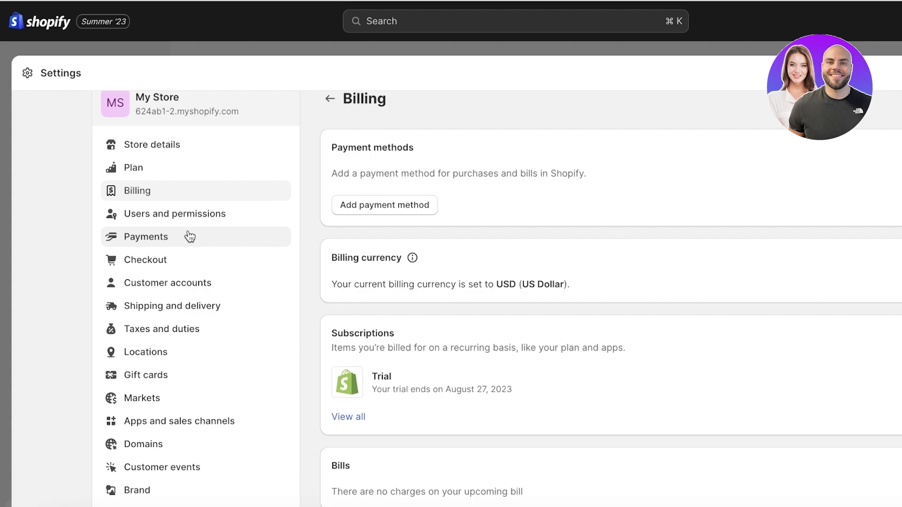
Return to the Payments settings and look through the full list of third-party payment providers and their availability.
click(190, 236)
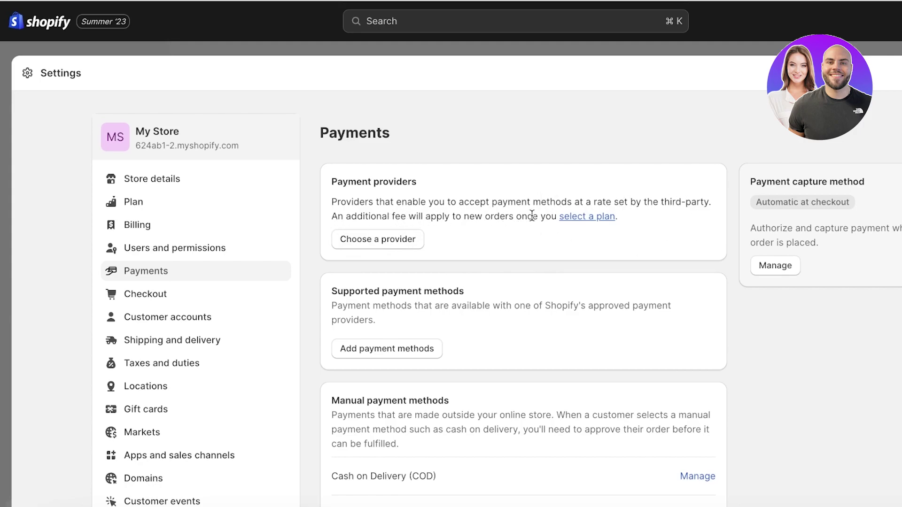
click(389, 237)
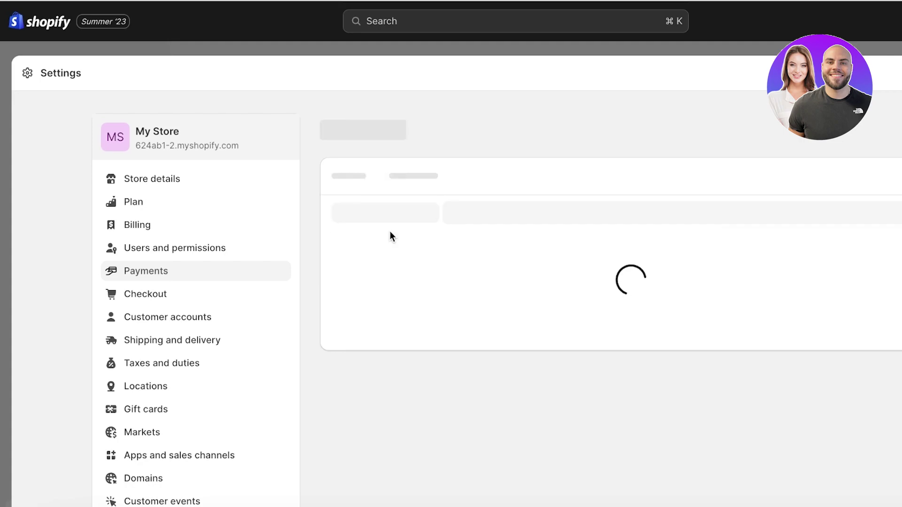
scroll(512, 235, down, 15)
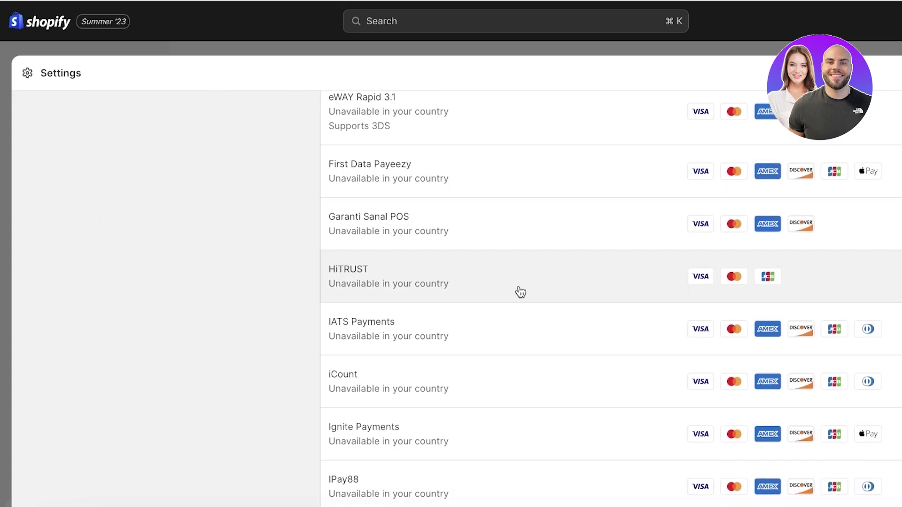
scroll(413, 244, down, 10)
scroll(417, 284, down, 20)
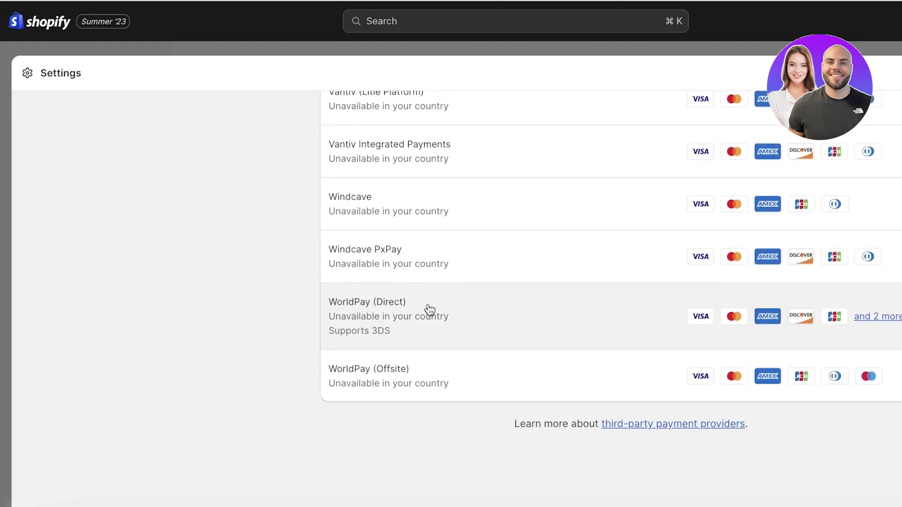
scroll(425, 312, up, 20)
scroll(426, 312, down, 20)
scroll(536, 345, up, 12)
scroll(522, 354, up, 20)
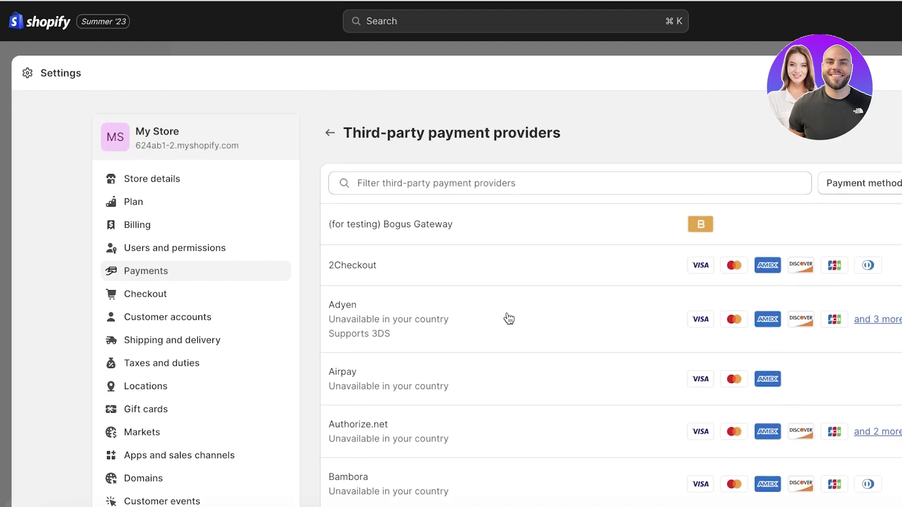
Check which payment methods are offered for filtering the third-party providers, leaving the list unfiltered.
click(850, 182)
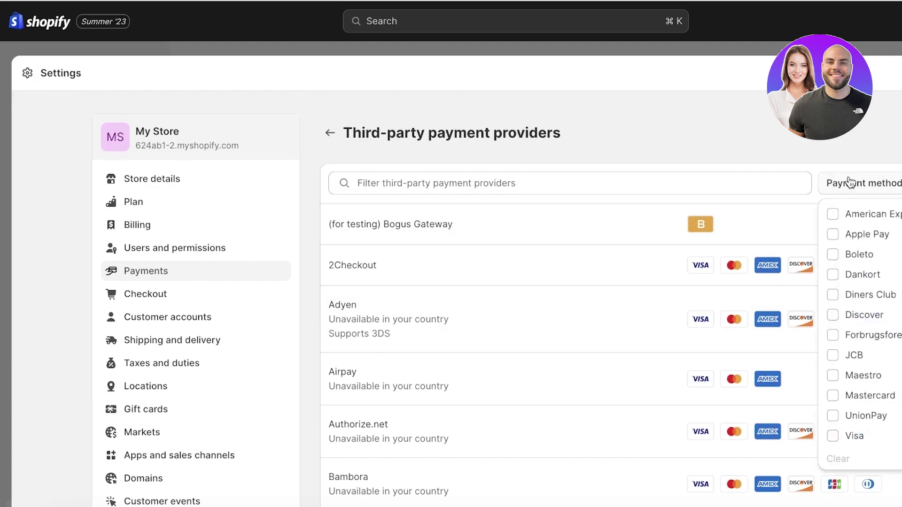
click(811, 342)
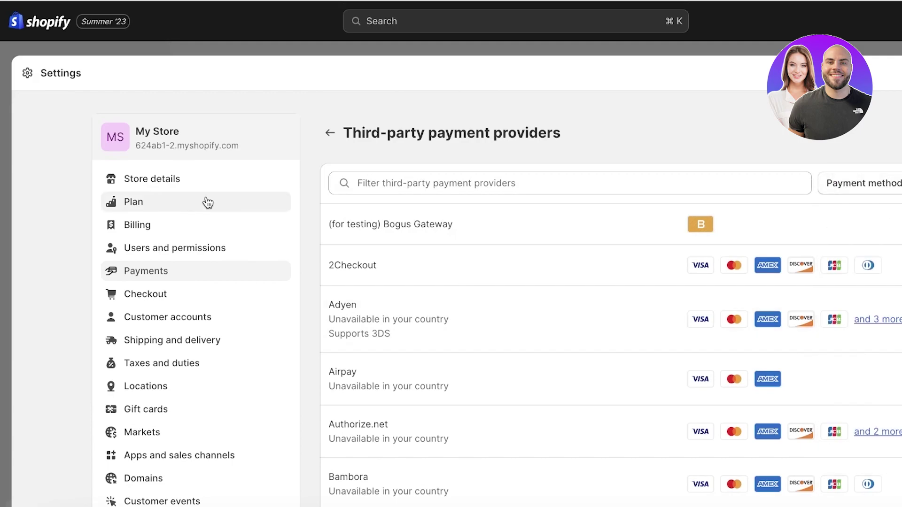
scroll(173, 261, down, 6)
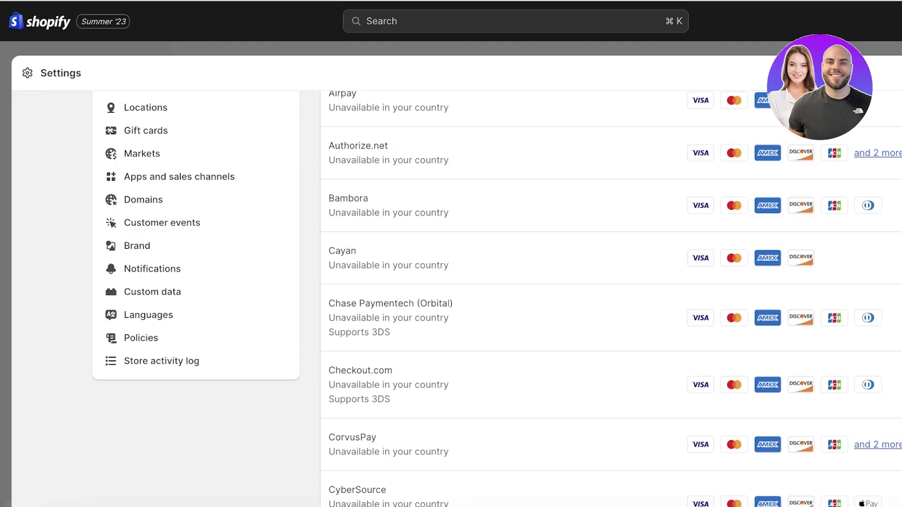
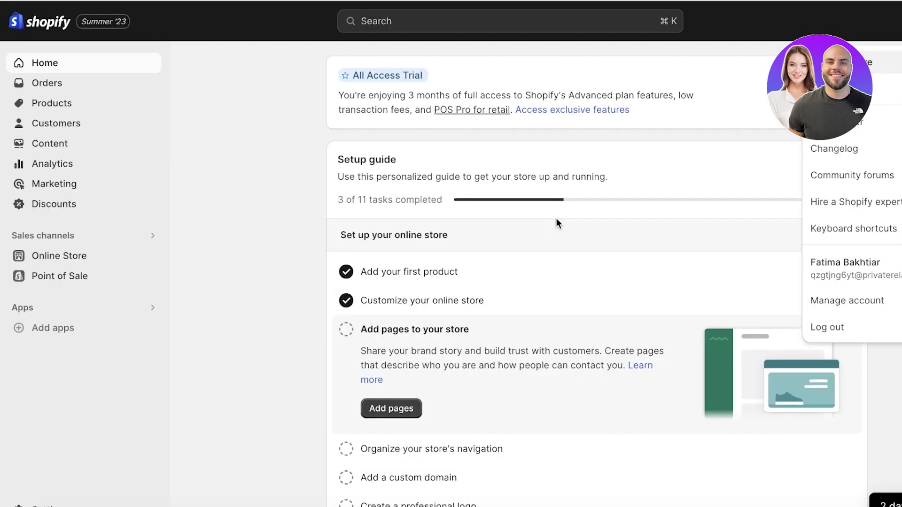
Open the Shopify account's Security settings and examine the two-step authentication section.
click(183, 252)
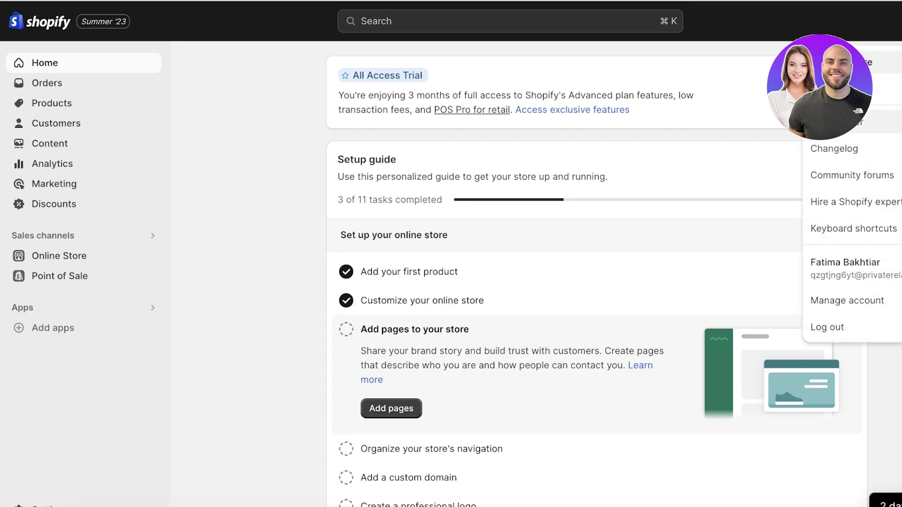
click(874, 301)
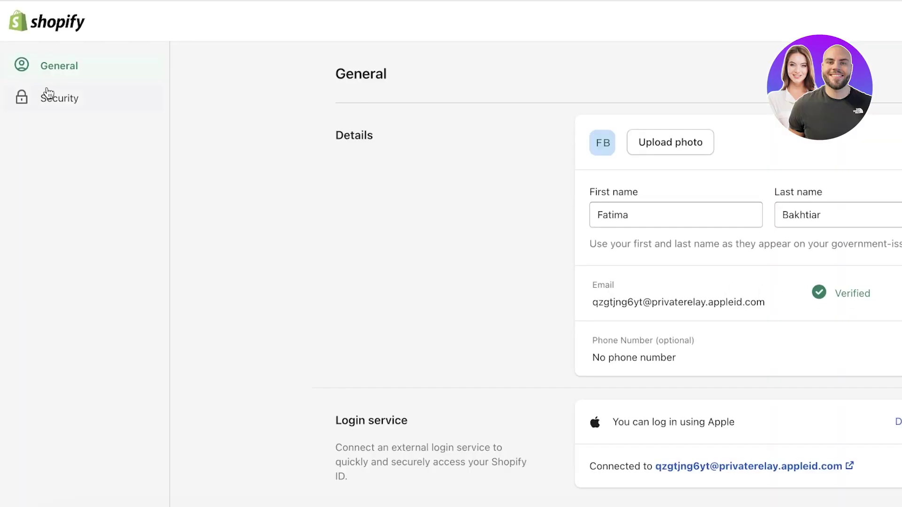
click(49, 98)
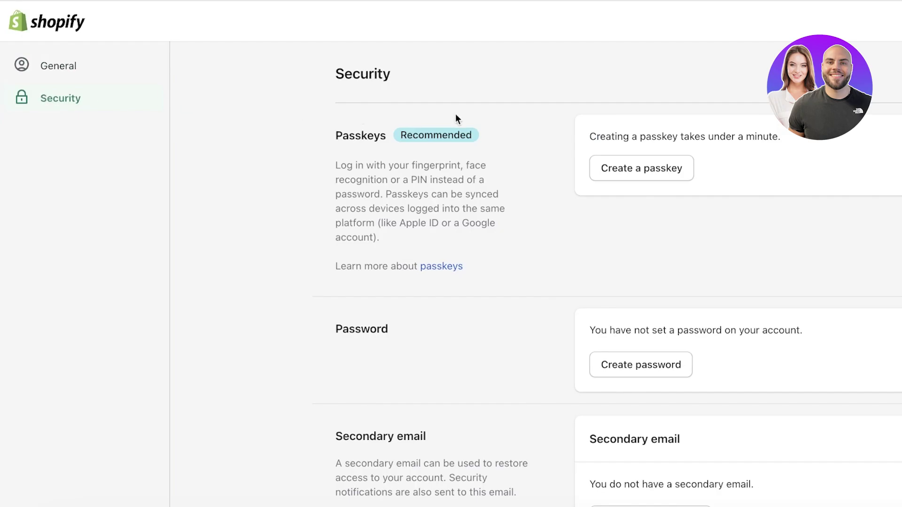
scroll(661, 104, down, 10)
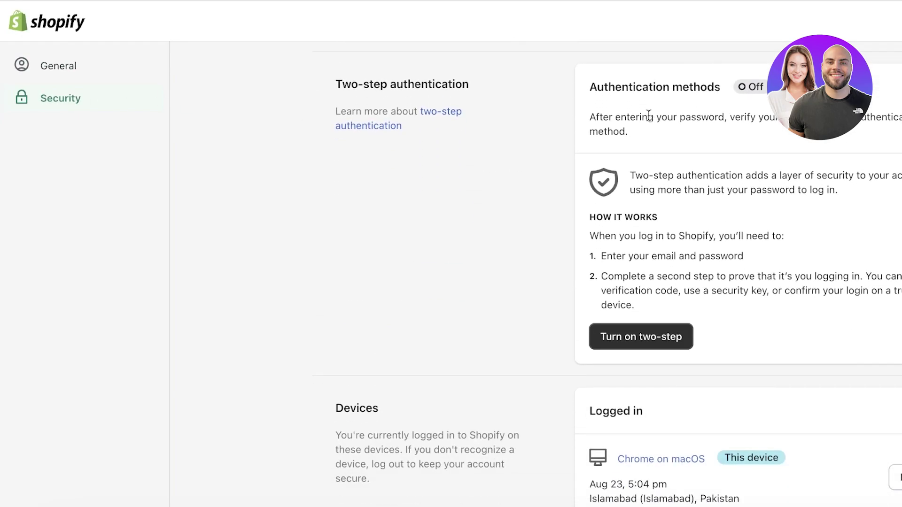
scroll(641, 126, up, 3)
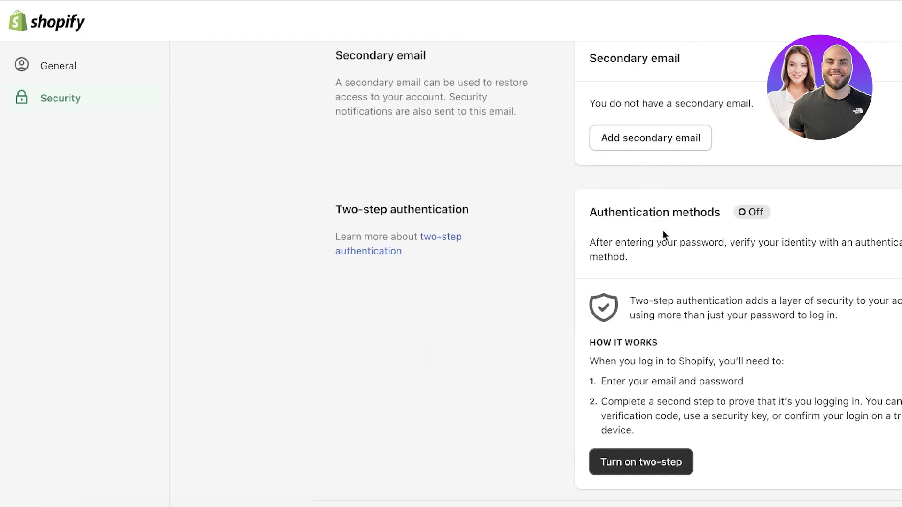
Start turning on two-step authentication for the Shopify account and reauthenticate with the Apple ID.
scroll(656, 254, down, 3)
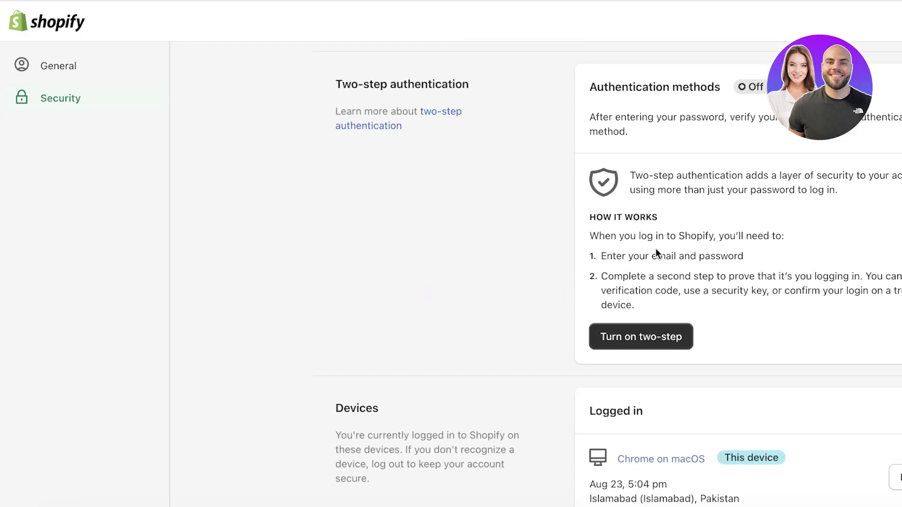
click(630, 339)
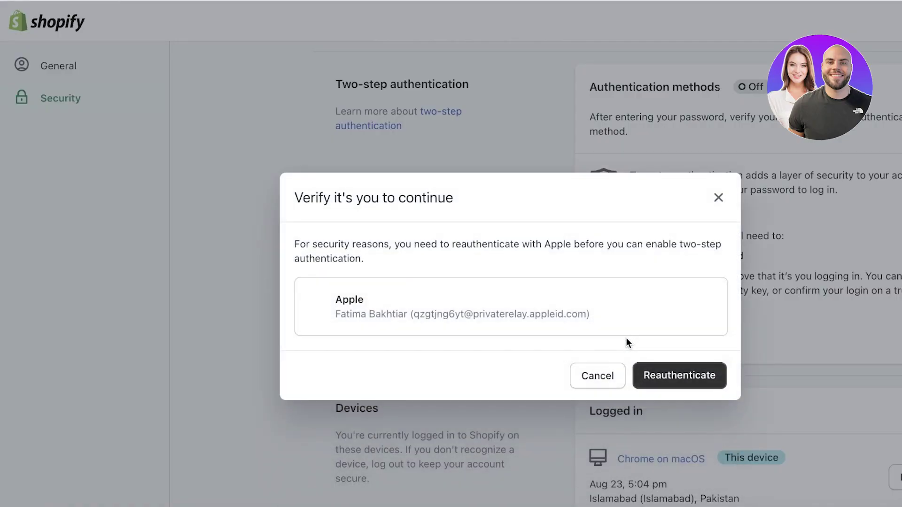
click(691, 381)
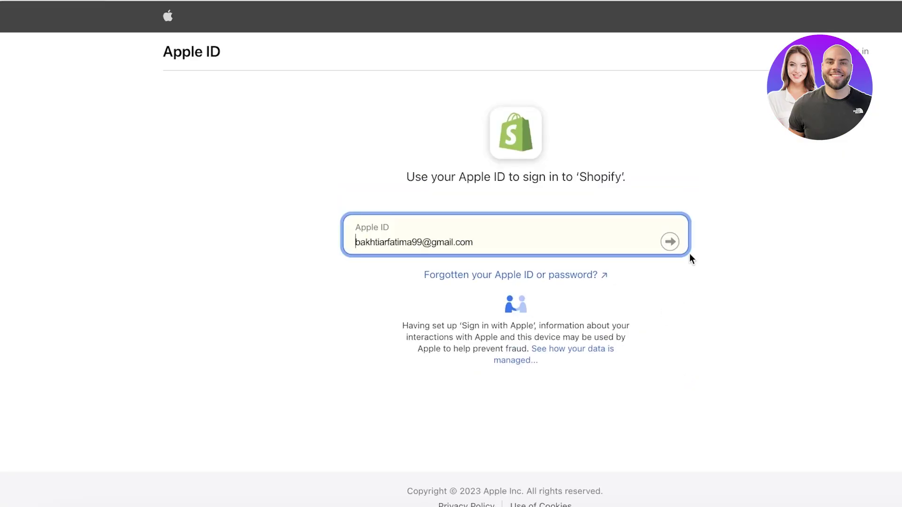
click(676, 246)
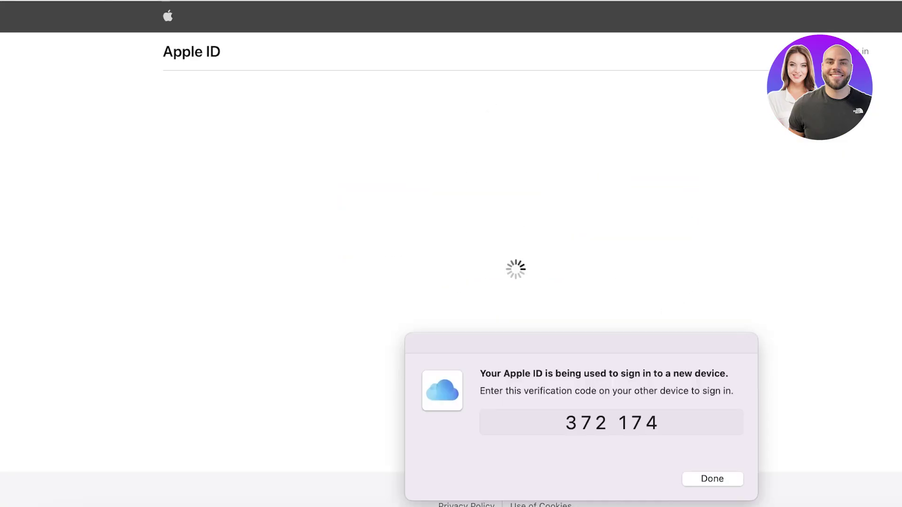
click(559, 242)
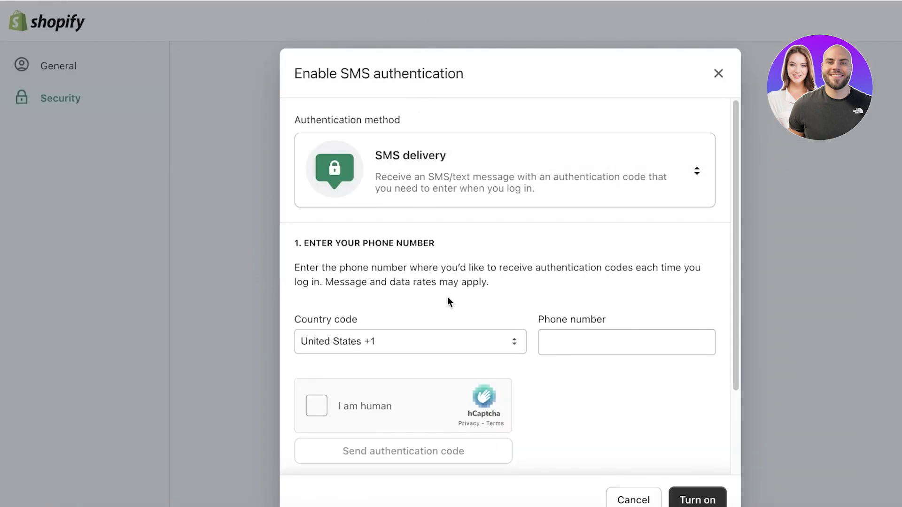
Review the SMS authentication form and look through the other authentication methods offered for two-step authentication.
scroll(585, 348, down, 3)
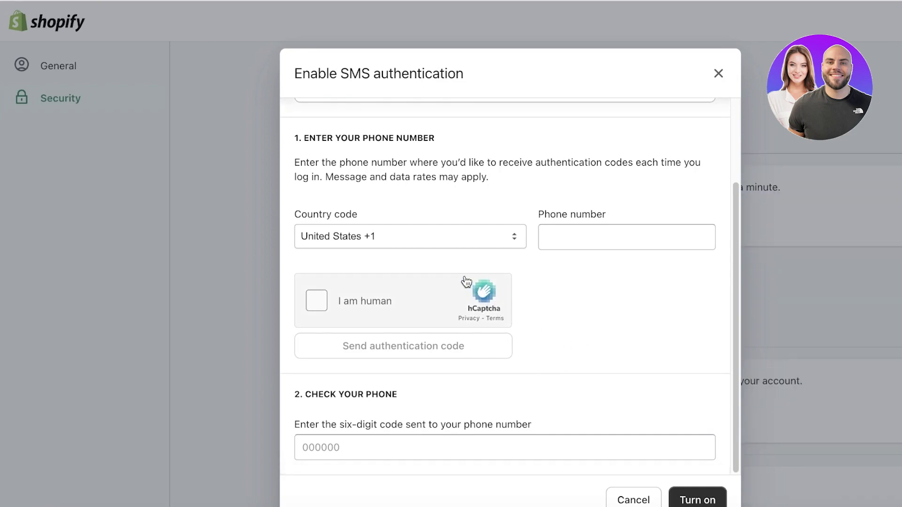
scroll(394, 365, up, 3)
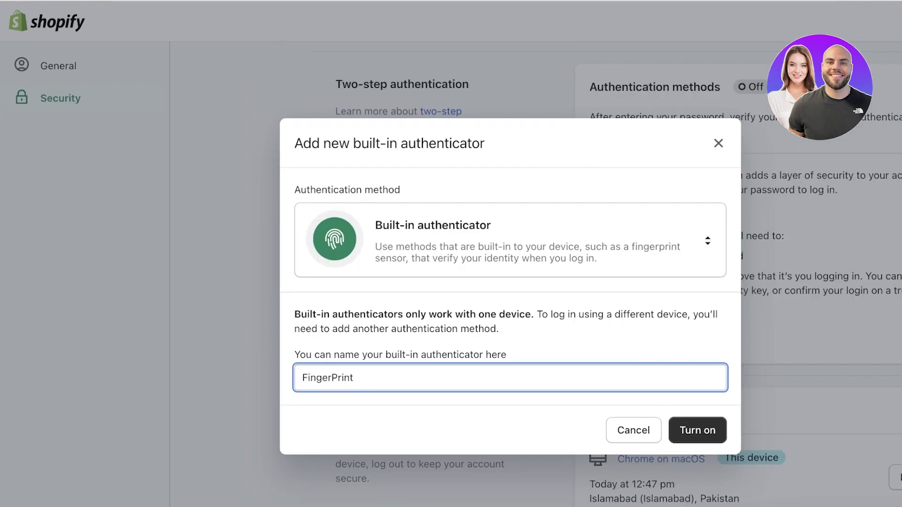
click(562, 252)
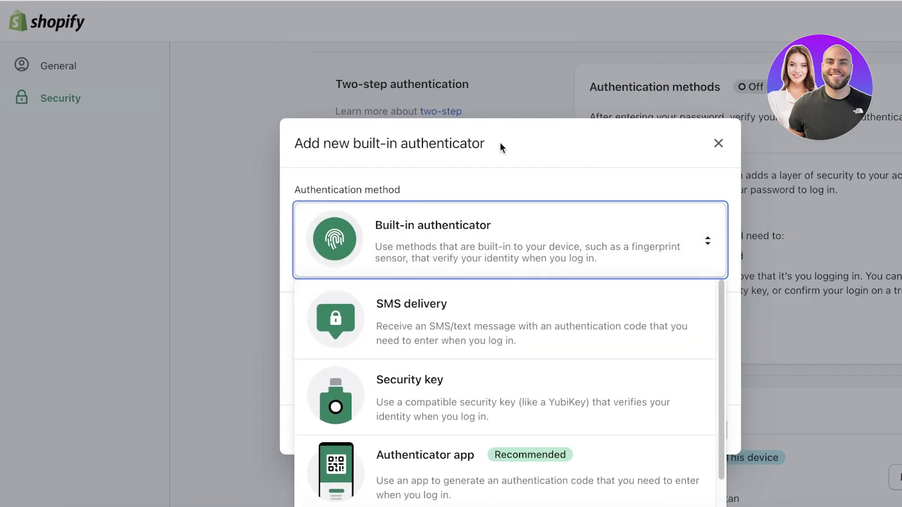
scroll(604, 306, down, 2)
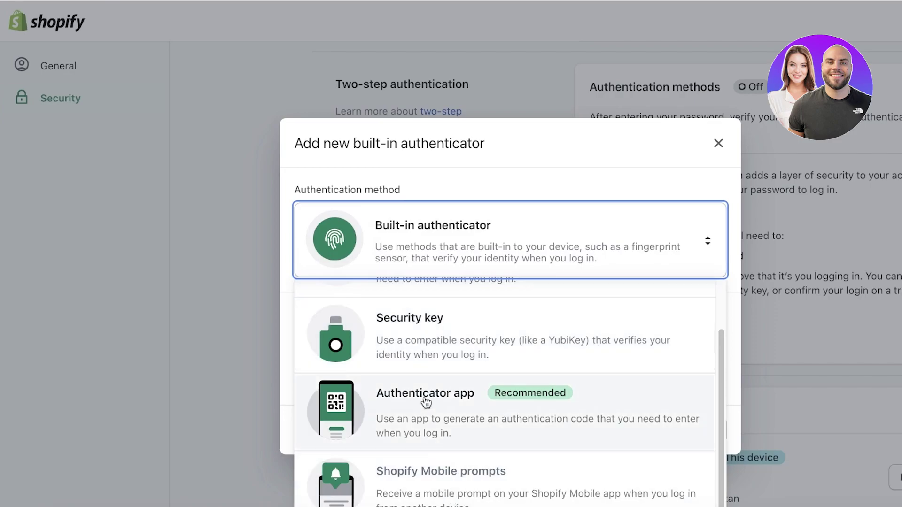
scroll(420, 376, up, 2)
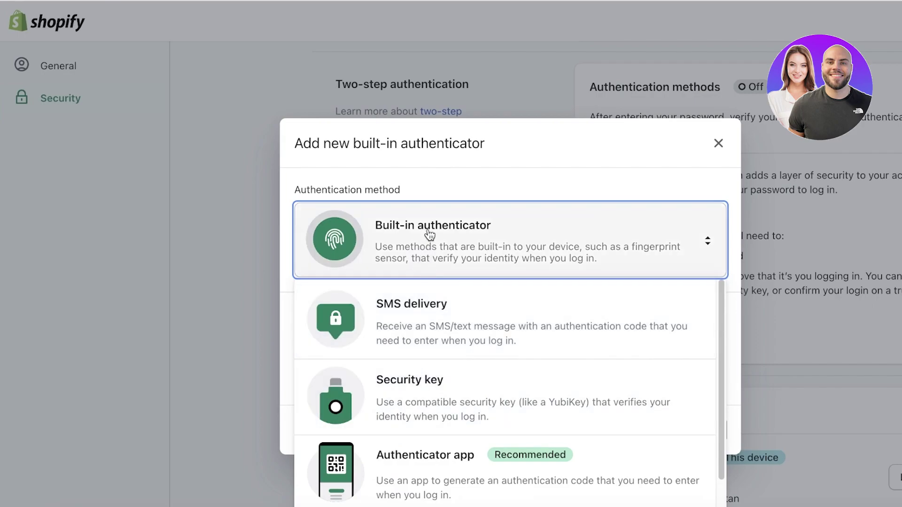
Turn on the built-in authenticator named FingerPrint, download the recovery codes and close the recovery dialog.
click(427, 235)
click(697, 430)
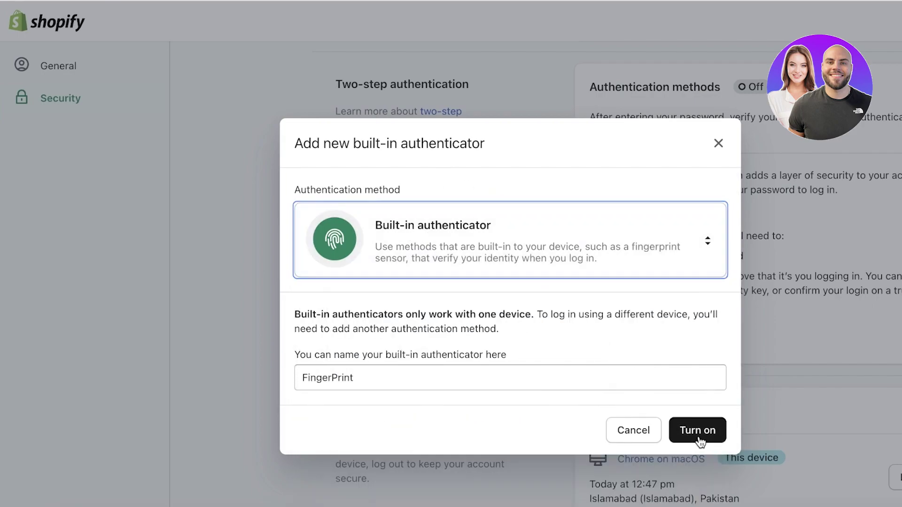
click(637, 227)
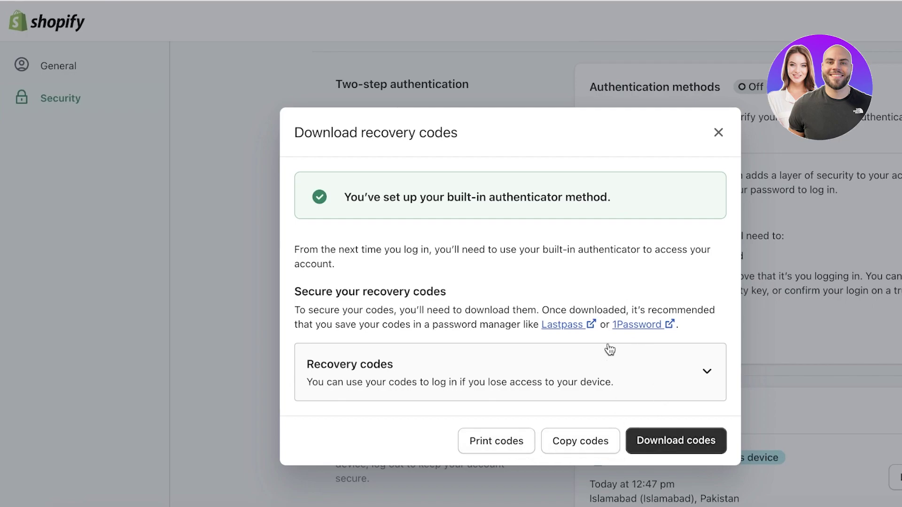
click(662, 451)
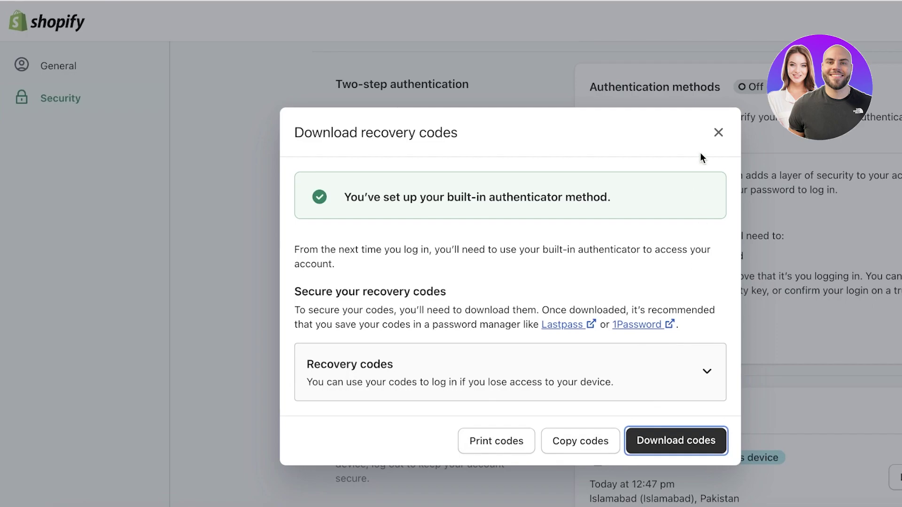
click(724, 138)
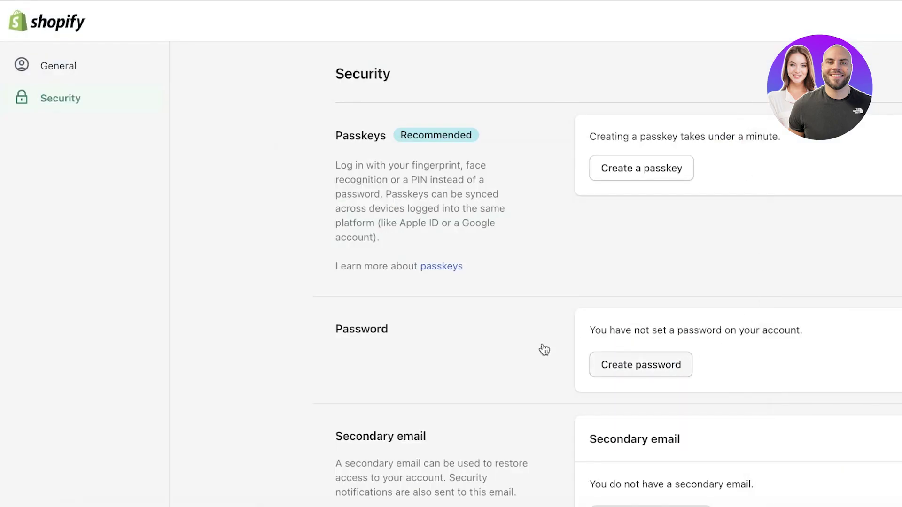
Return from the account security page to the store's Payments settings and open the third-party payment provider list.
scroll(441, 230, down, 10)
scroll(605, 288, up, 10)
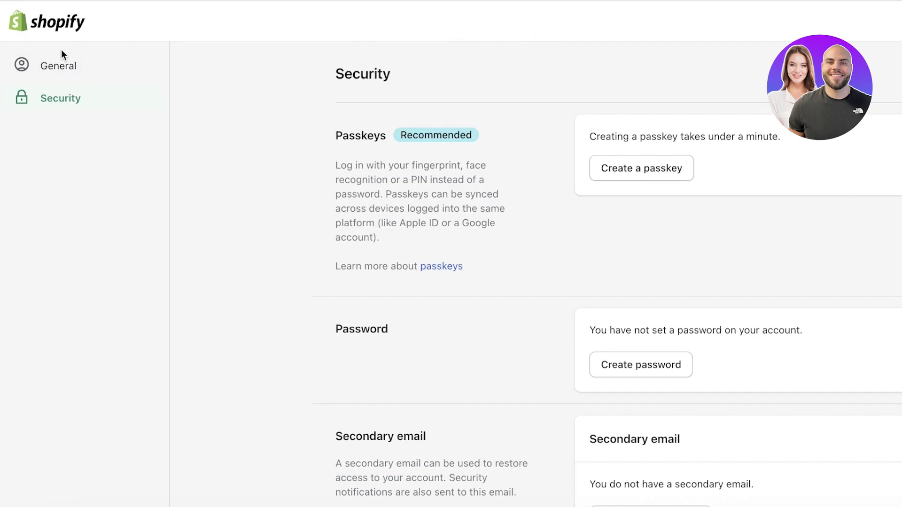
click(26, 65)
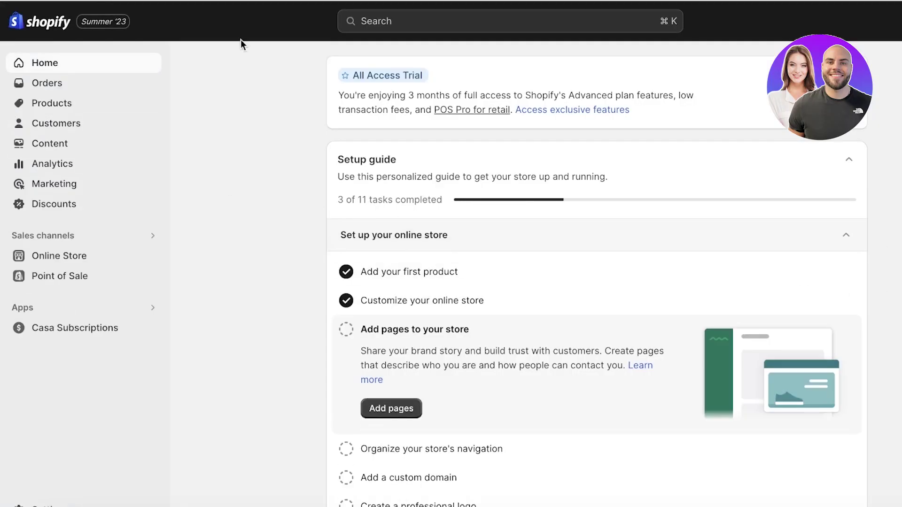
scroll(118, 108, down, 3)
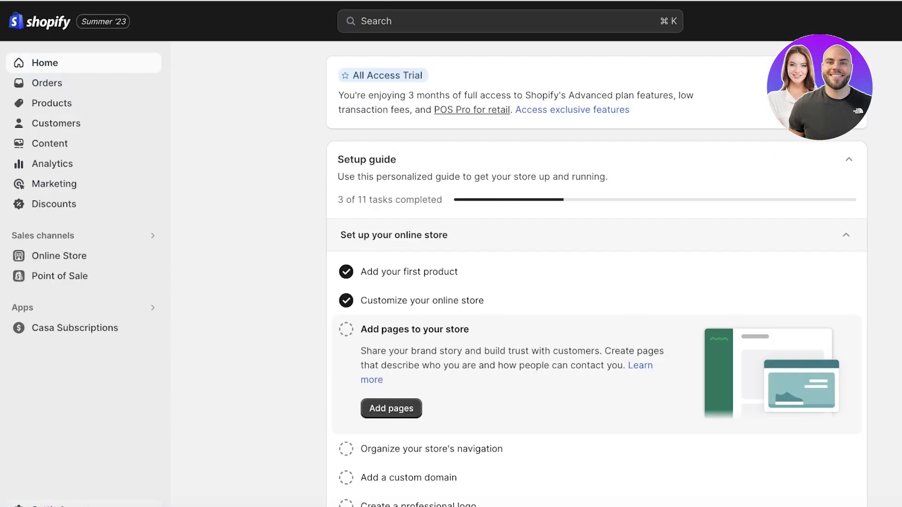
click(58, 505)
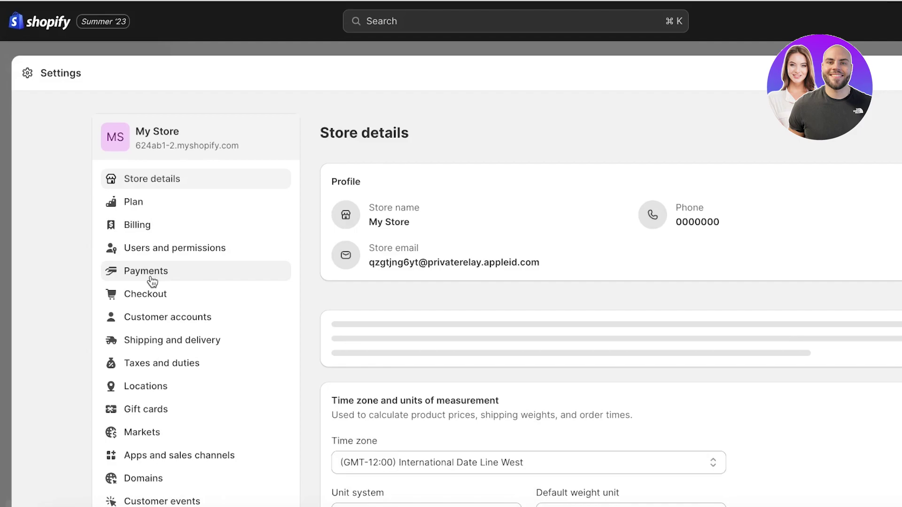
click(151, 281)
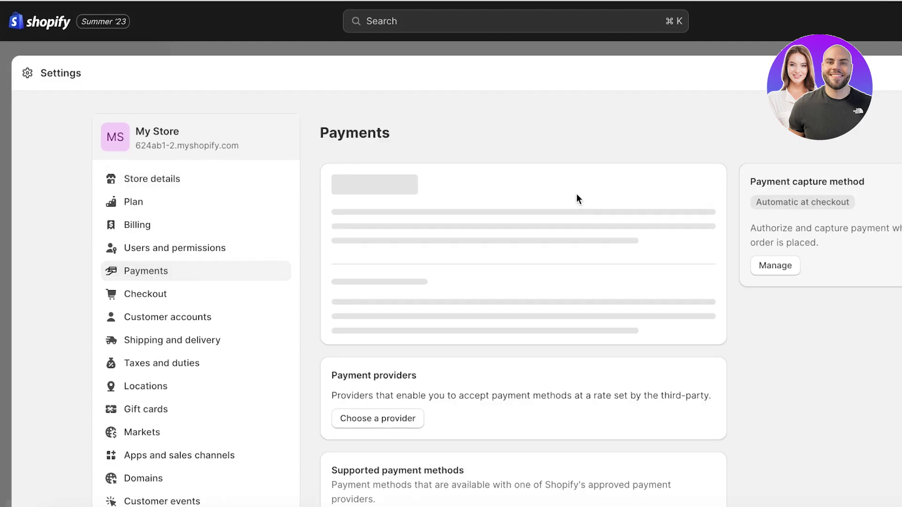
click(358, 230)
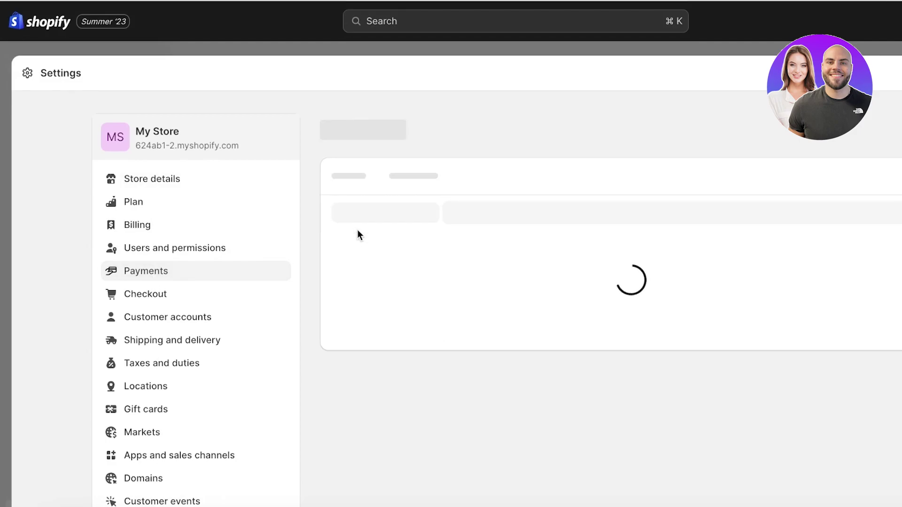
Look through the third-party payment providers and the payment methods available for filtering them, leaving the list unfiltered.
click(538, 183)
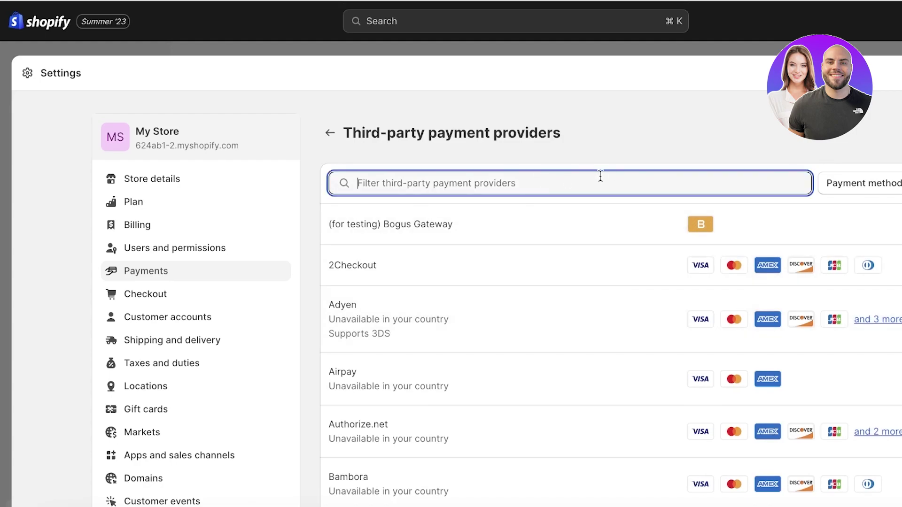
scroll(593, 178, down, 12)
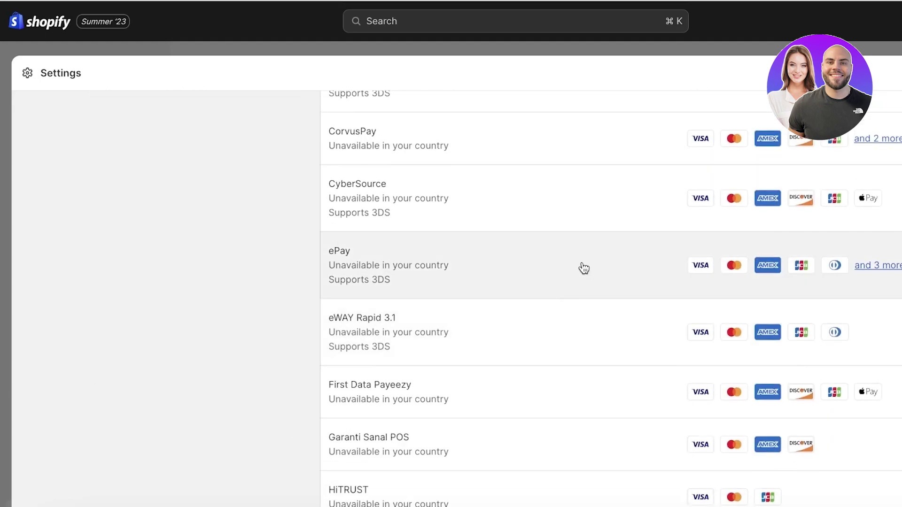
scroll(584, 268, up, 4)
scroll(578, 244, down, 20)
scroll(573, 340, up, 20)
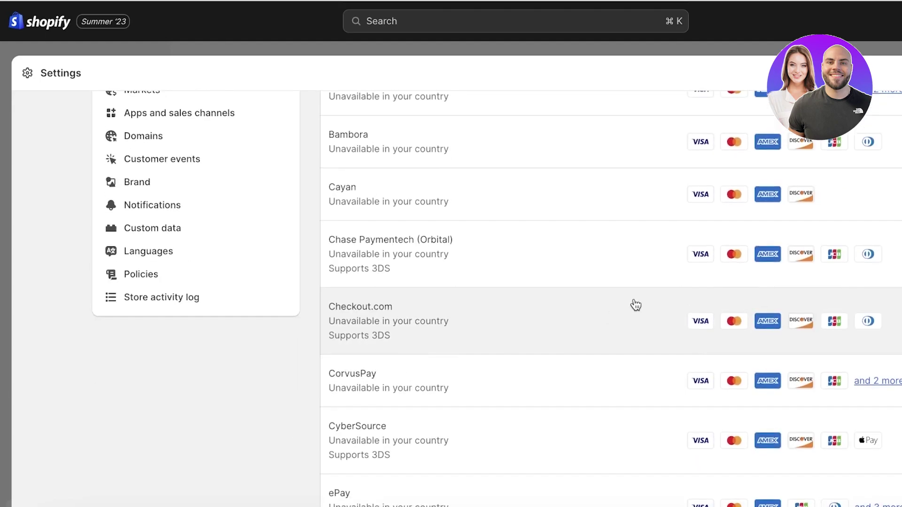
scroll(636, 305, up, 7)
click(873, 190)
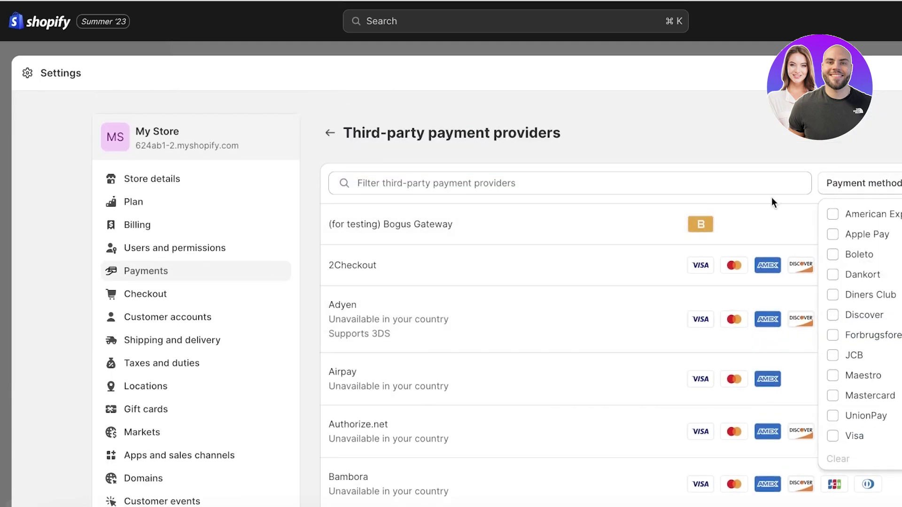
click(793, 210)
Reopen the third-party provider list from the Payments settings, try filtering it by "gp", and clear the filter text.
click(174, 271)
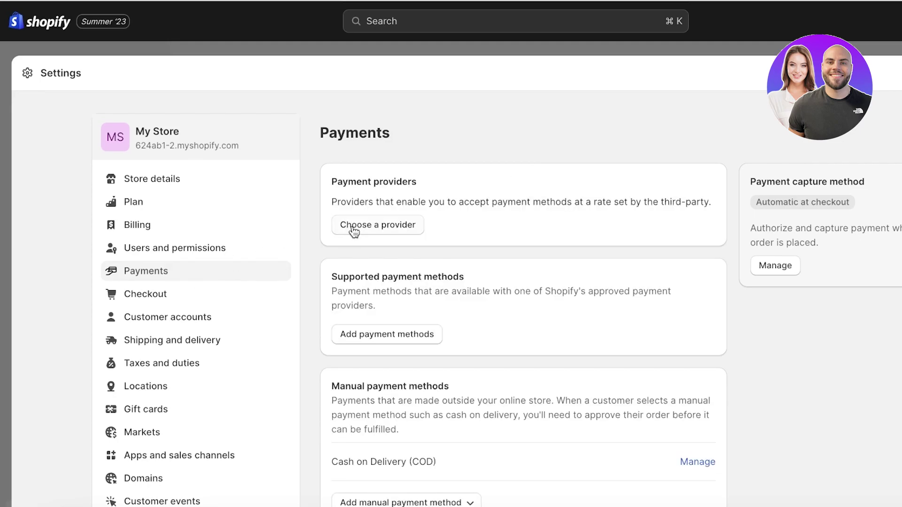
click(353, 226)
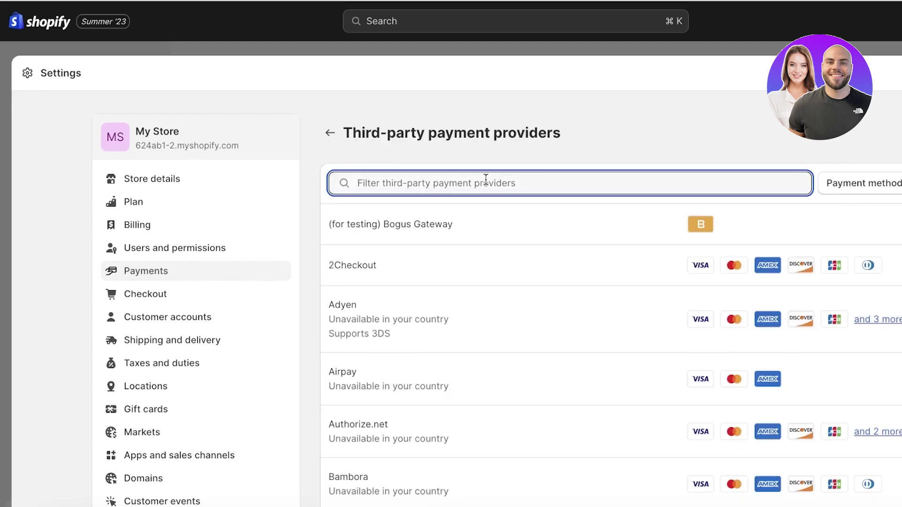
text(gp)
key(BackSpace)
key(BackSpace)
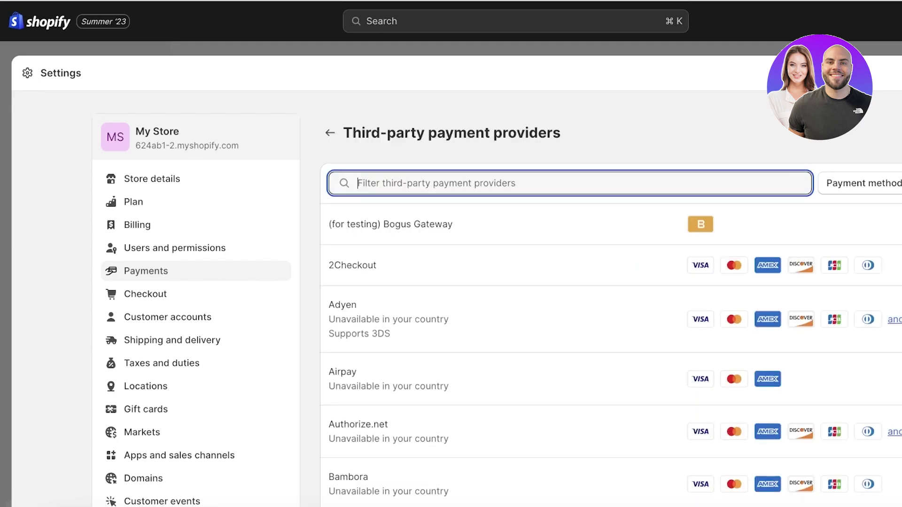